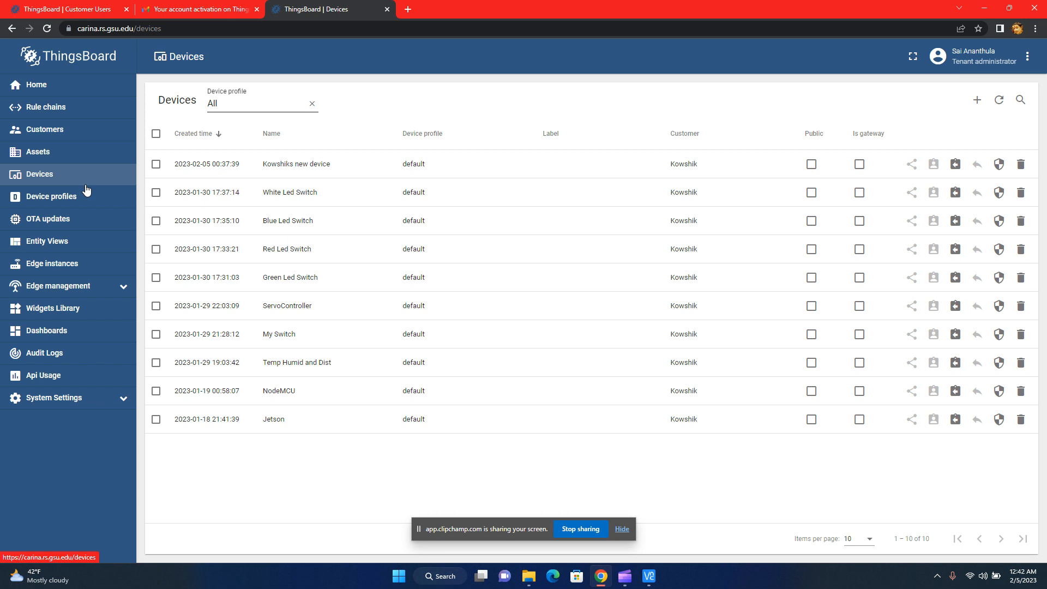
Clear the desktop by minimizing the browser, the Raspberry Pi remote session and the VNC Viewer window
left_click(985, 8)
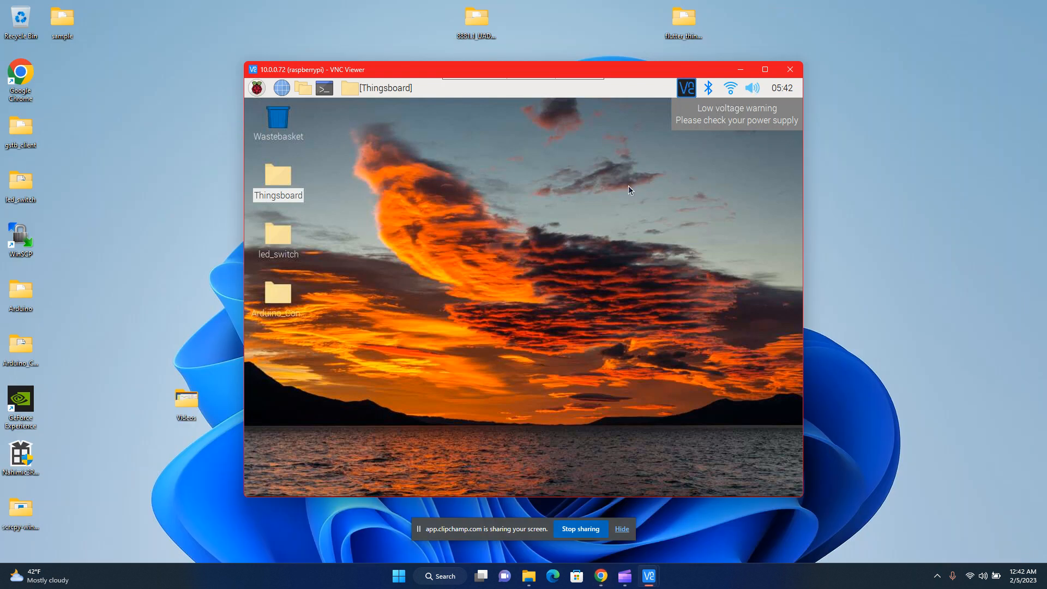
left_click(741, 70)
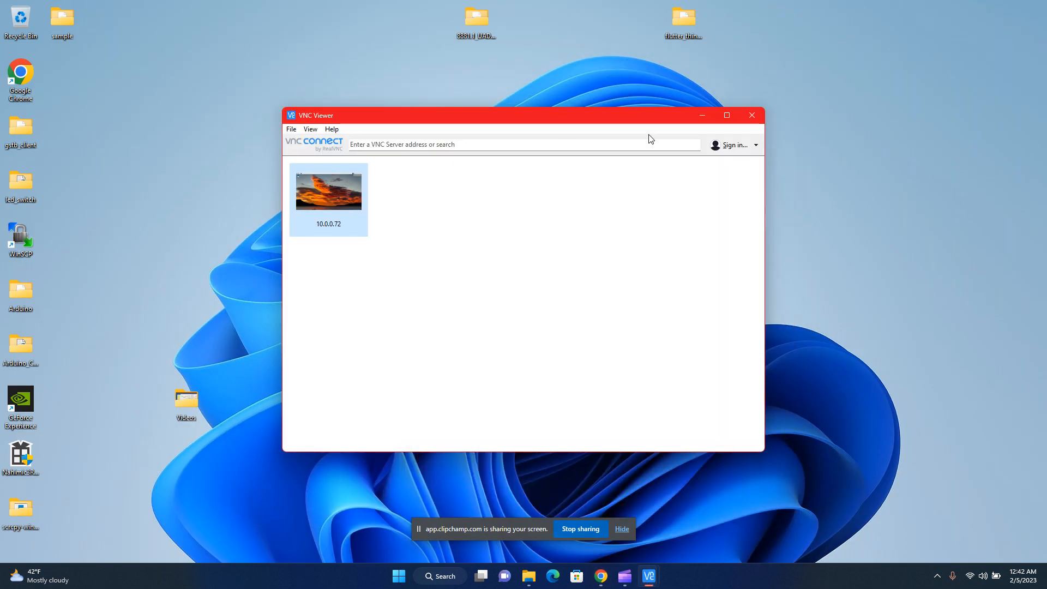
left_click(704, 116)
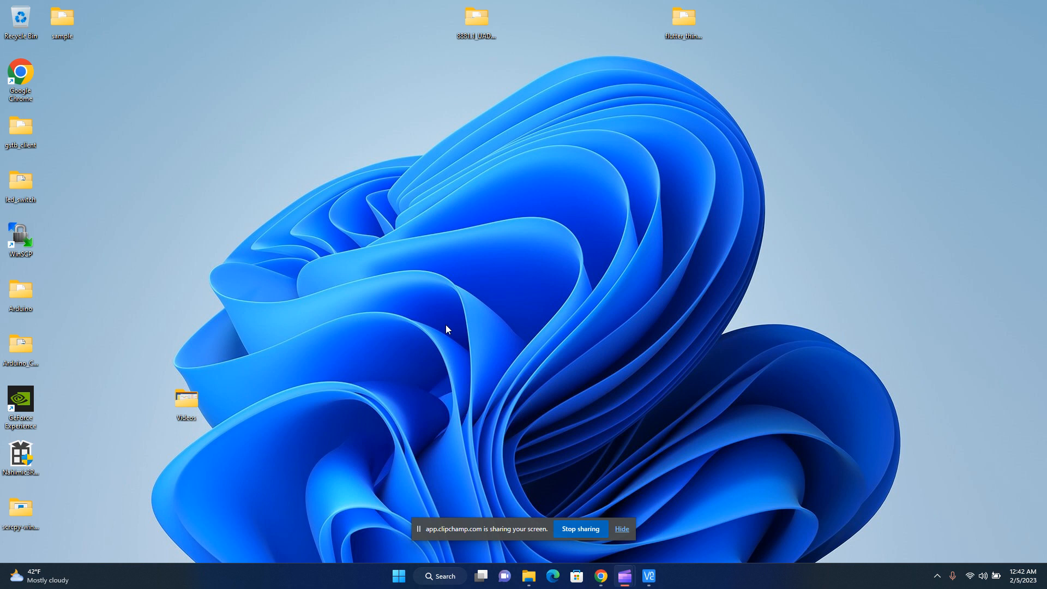
Open the certs folder inside gstb_client's Python Code folder and point out the certificate and key files
double_click(187, 399)
left_click(709, 173)
double_click(29, 123)
scroll(229, 404, "down", 2)
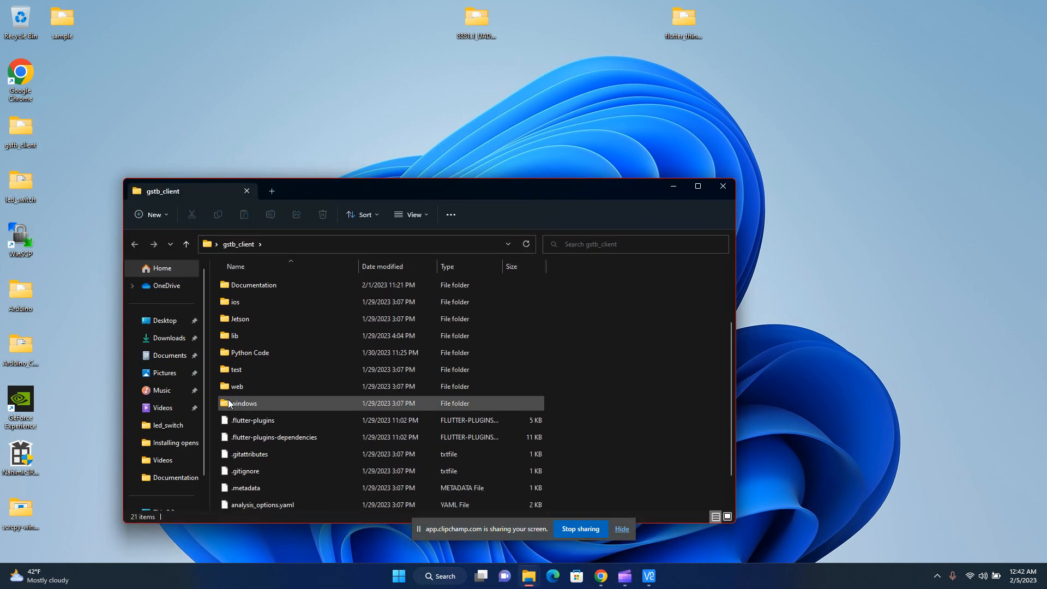
double_click(289, 353)
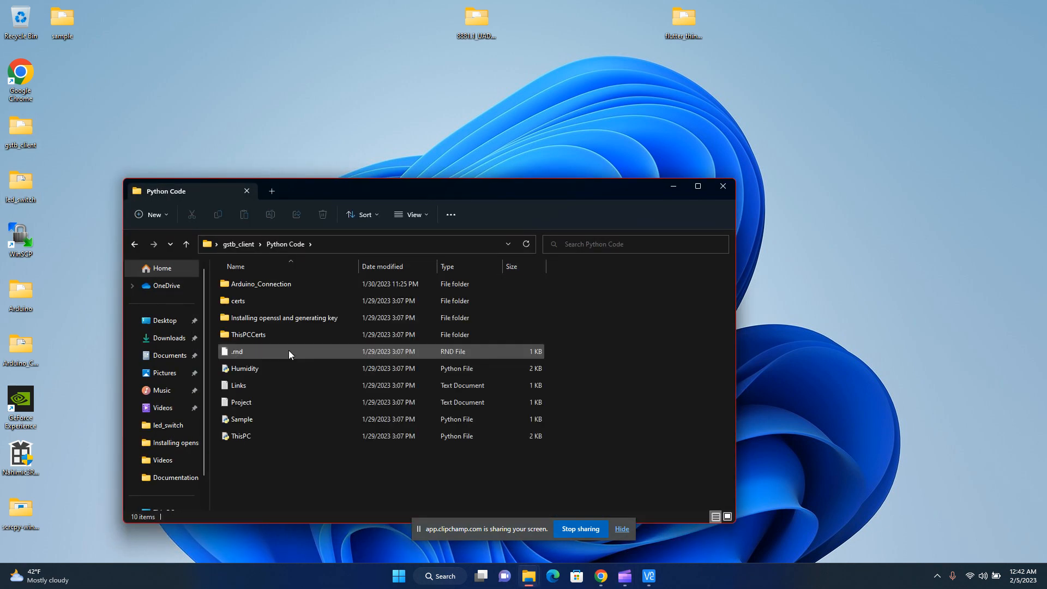
double_click(273, 305)
left_click_drag(309, 191, 507, 112)
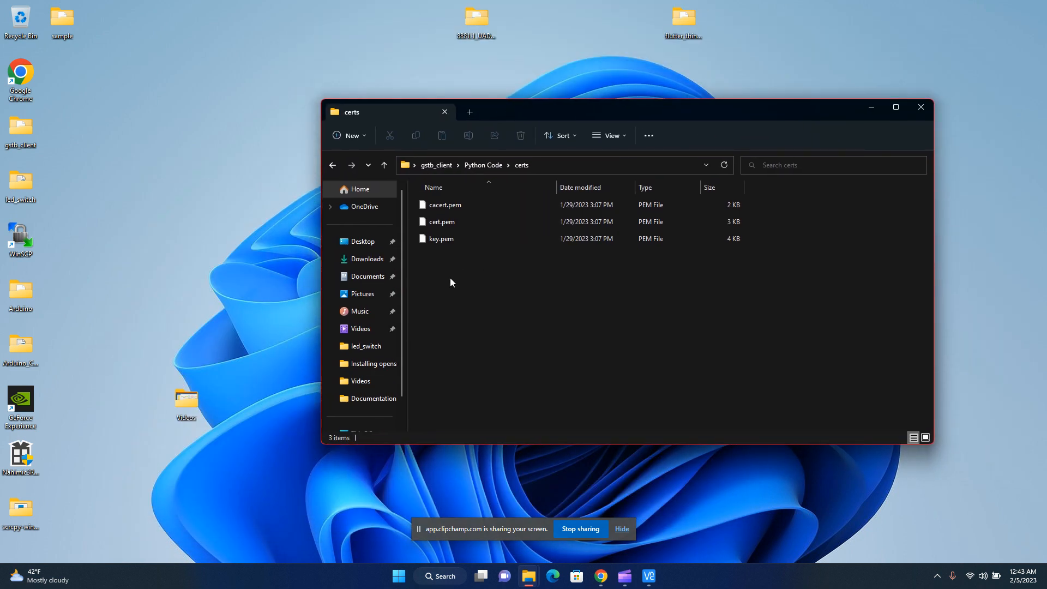
left_click_drag(442, 277, 455, 222)
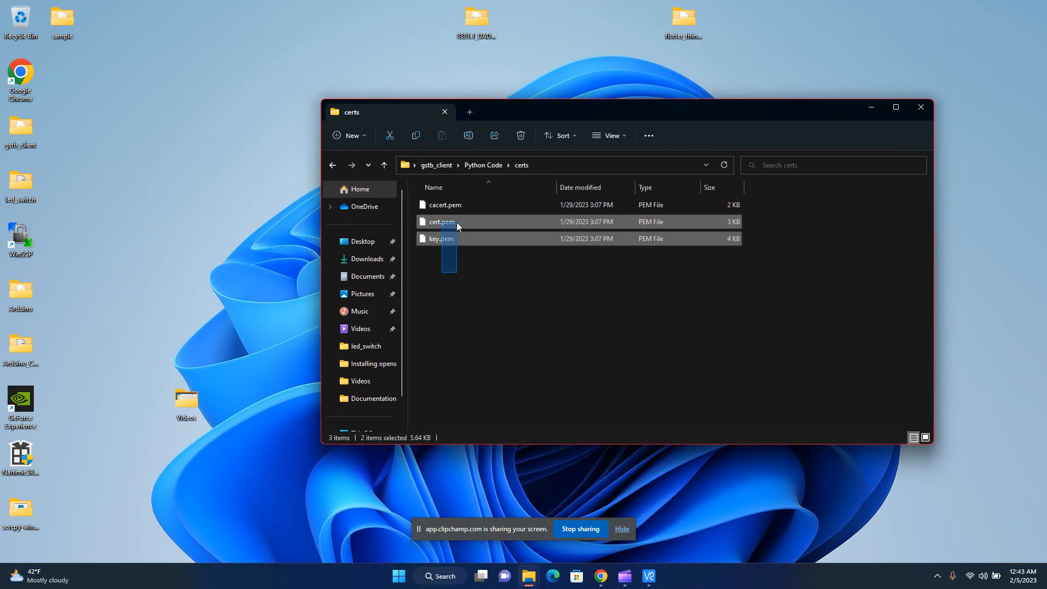
left_click(459, 269)
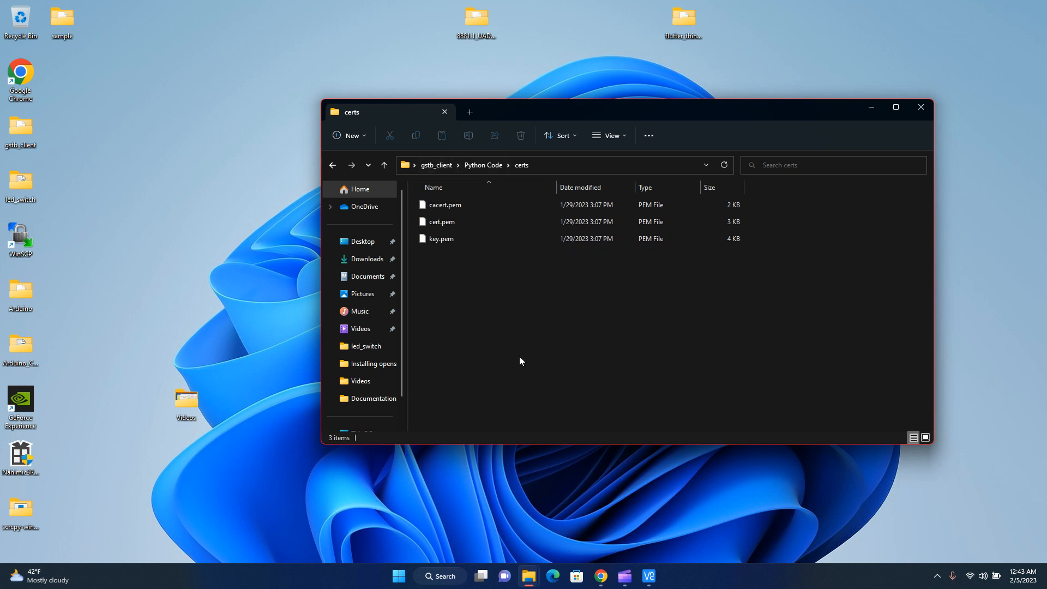
Switch to Chrome's ThingsBoard device list and bring the certs folder window in front of it
mouse_move(601, 583)
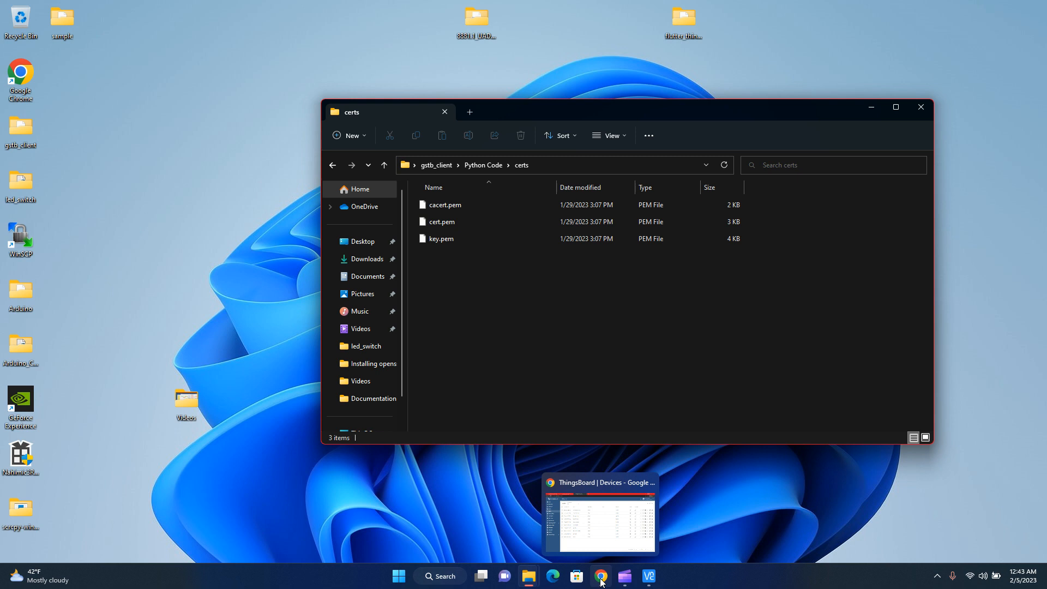
left_click(601, 579)
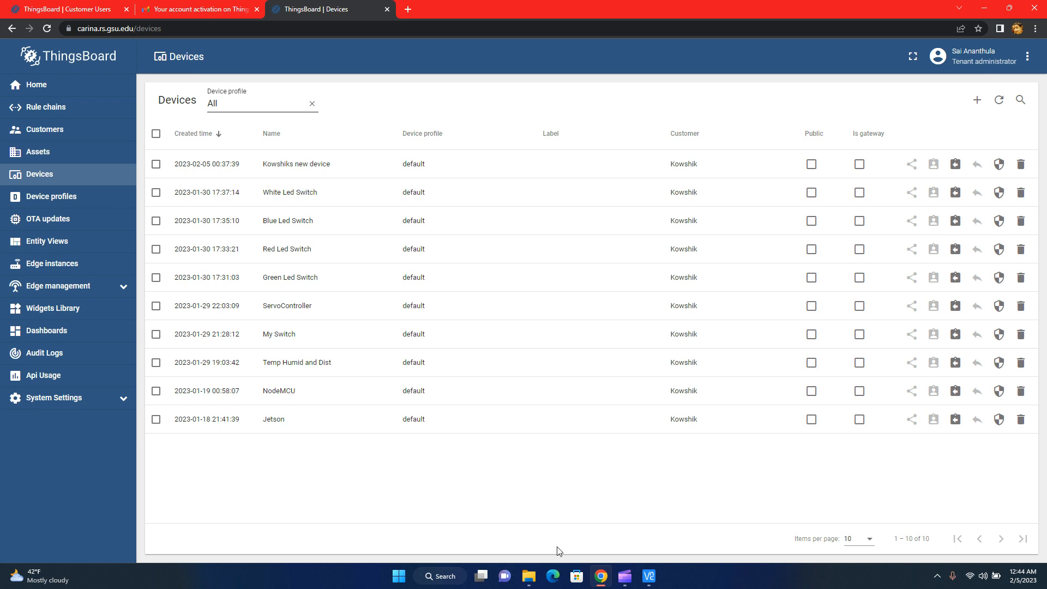
left_click(529, 576)
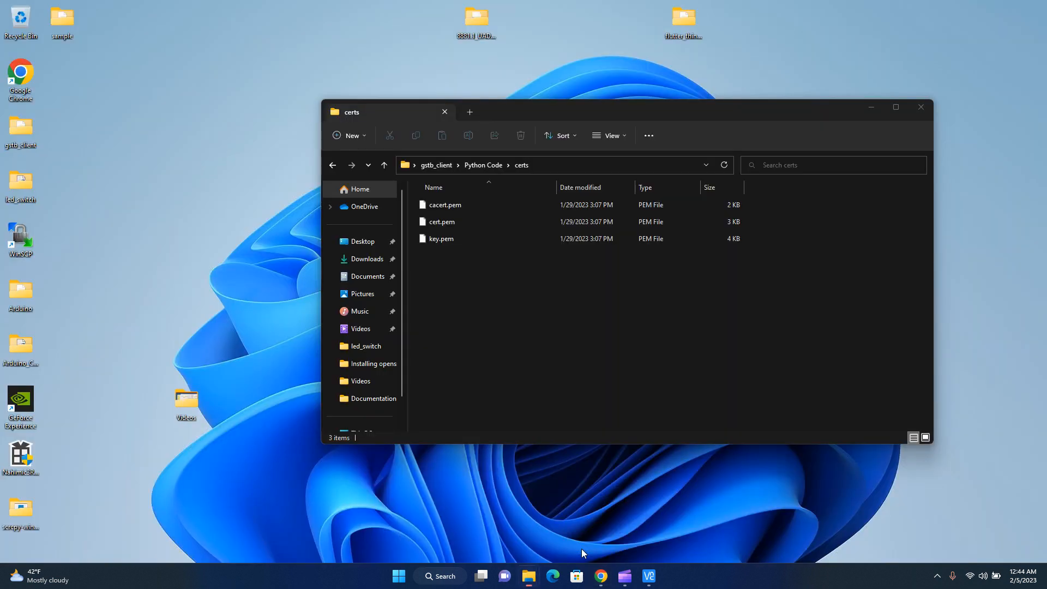
left_click(582, 548)
Copy the entire certificate text from cert.pem using Notepad, and clear the Notepad and folder windows away
right_click(437, 222)
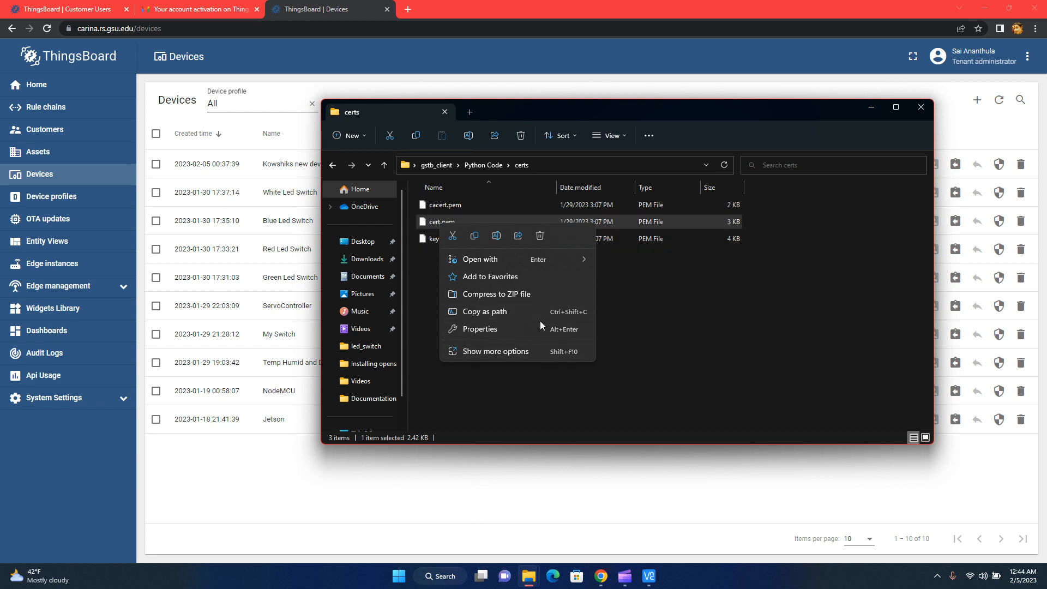
mouse_move(529, 267)
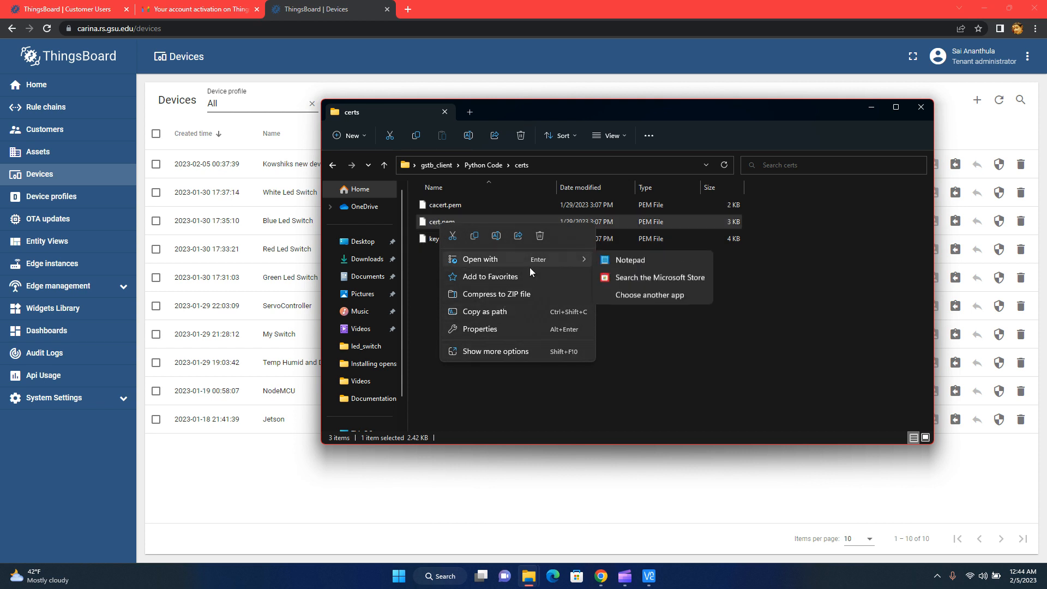
left_click(621, 261)
scroll(407, 213, "down", 4)
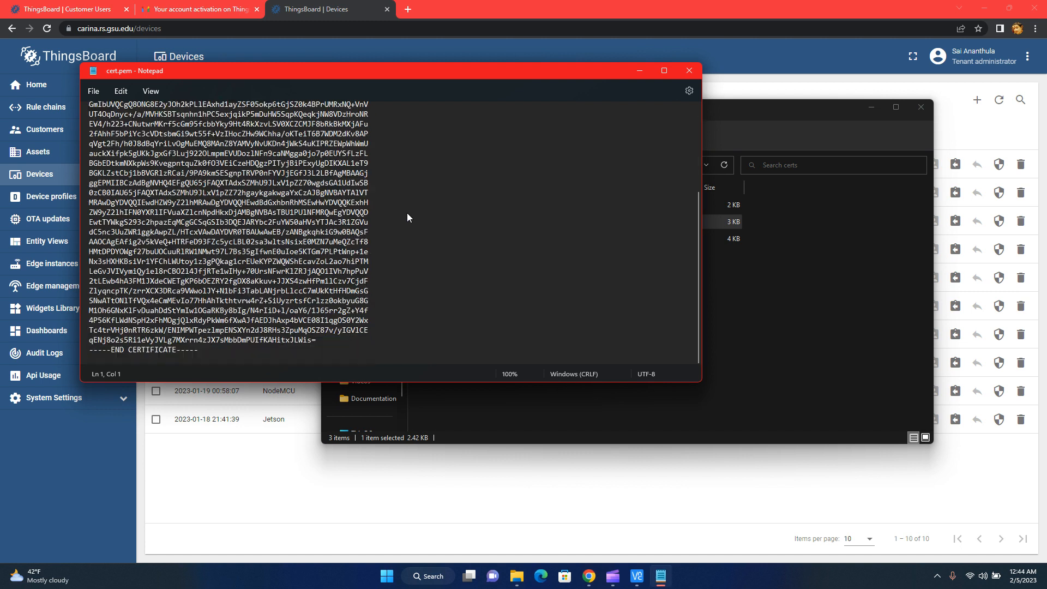
scroll(407, 217, "up", 5)
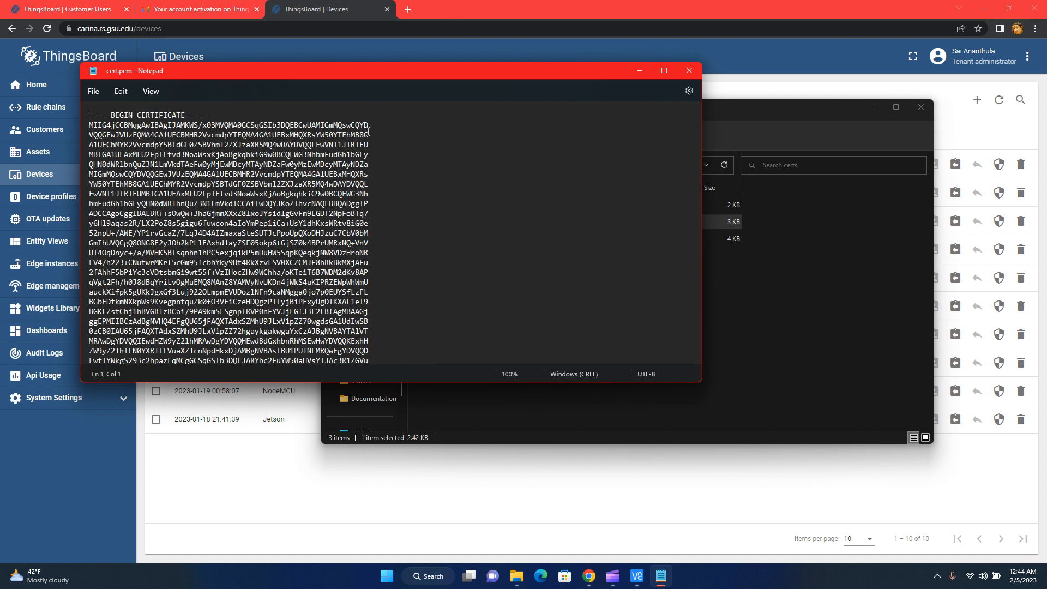
key("ctrl+a")
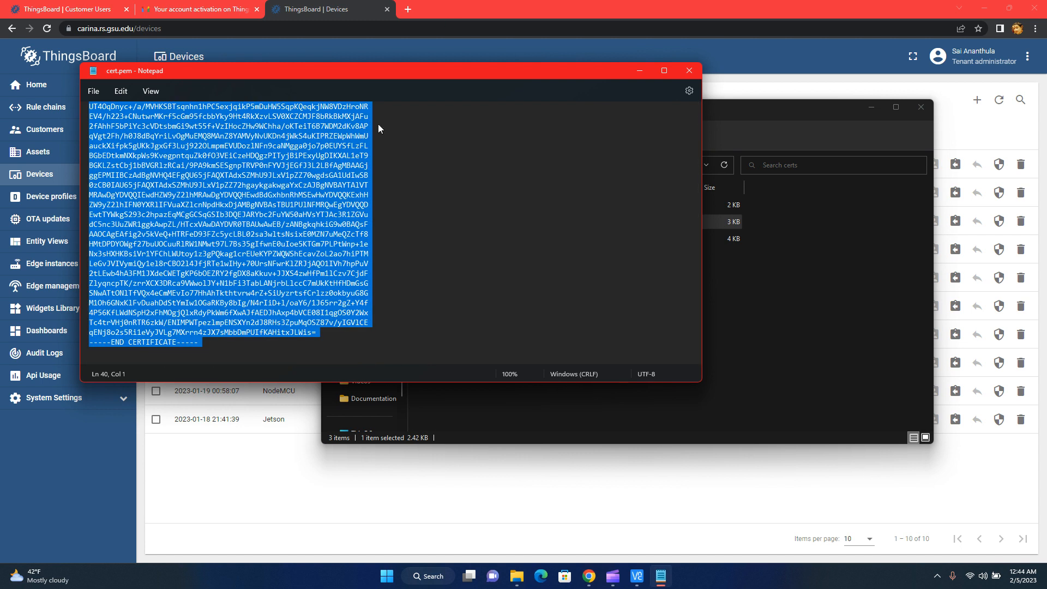
left_click(688, 71)
left_click(876, 113)
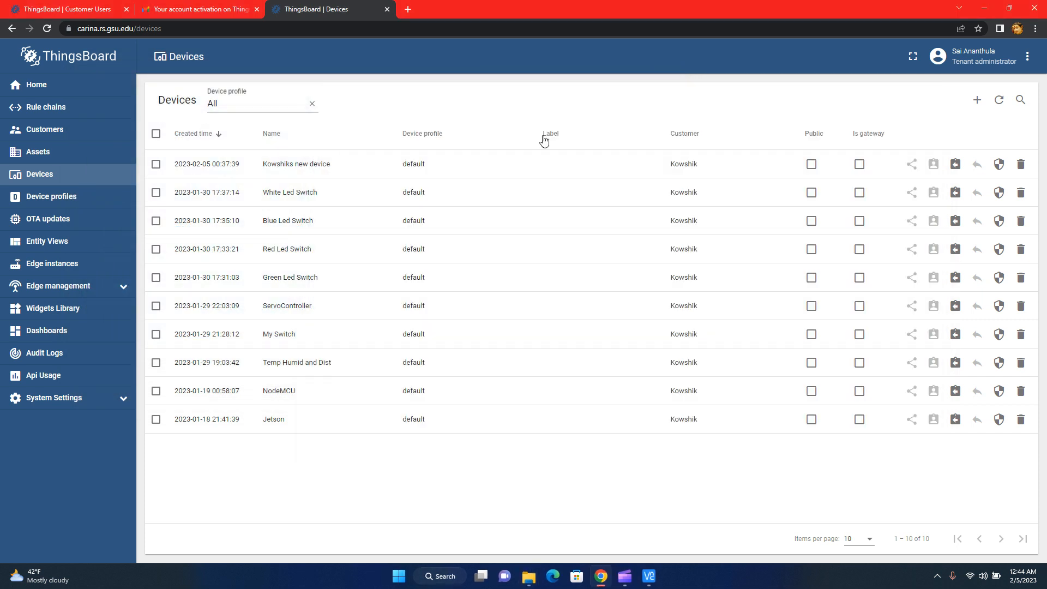
Open the credentials of the newest device in the list and set the credentials type to X.509
double_click(388, 163)
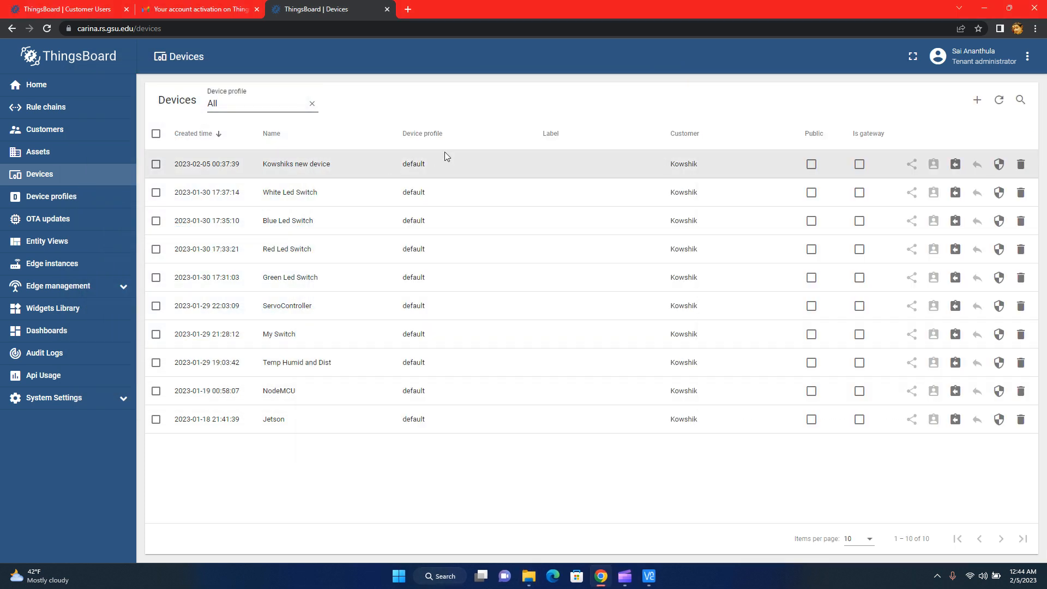
left_click(445, 152)
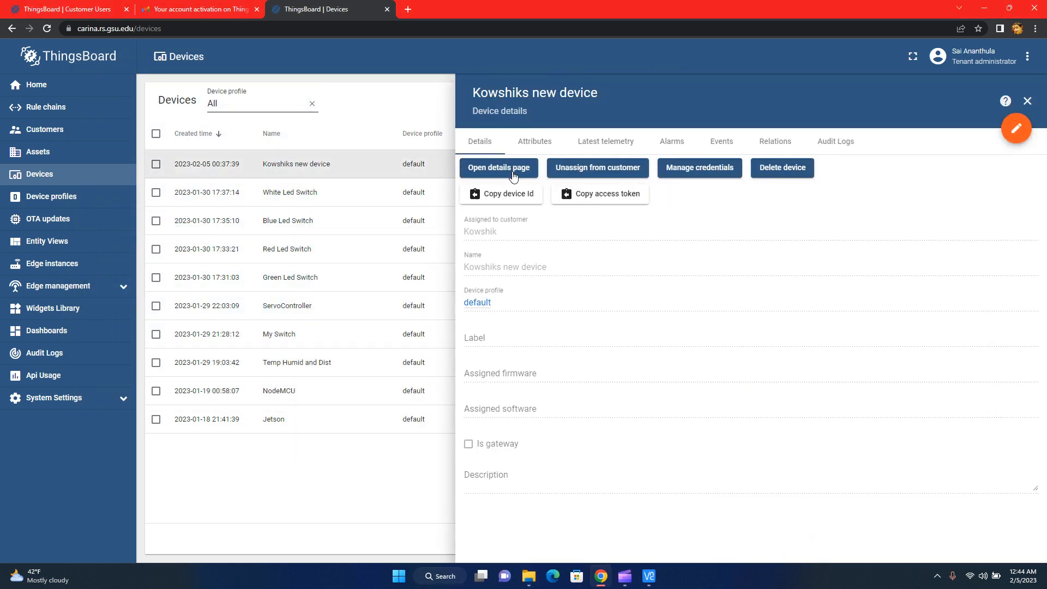
left_click(695, 169)
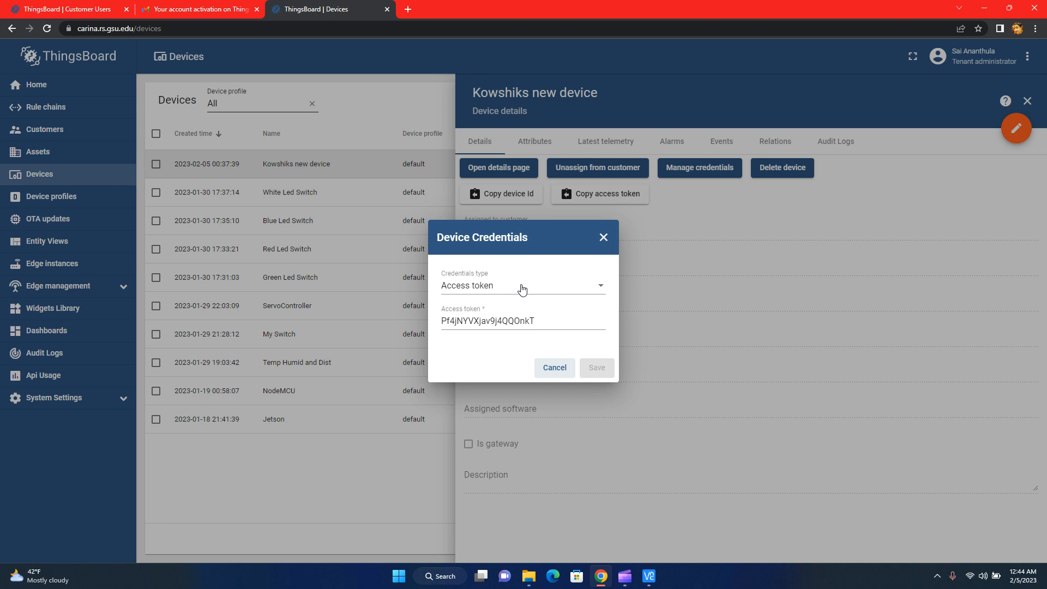
left_click(522, 289)
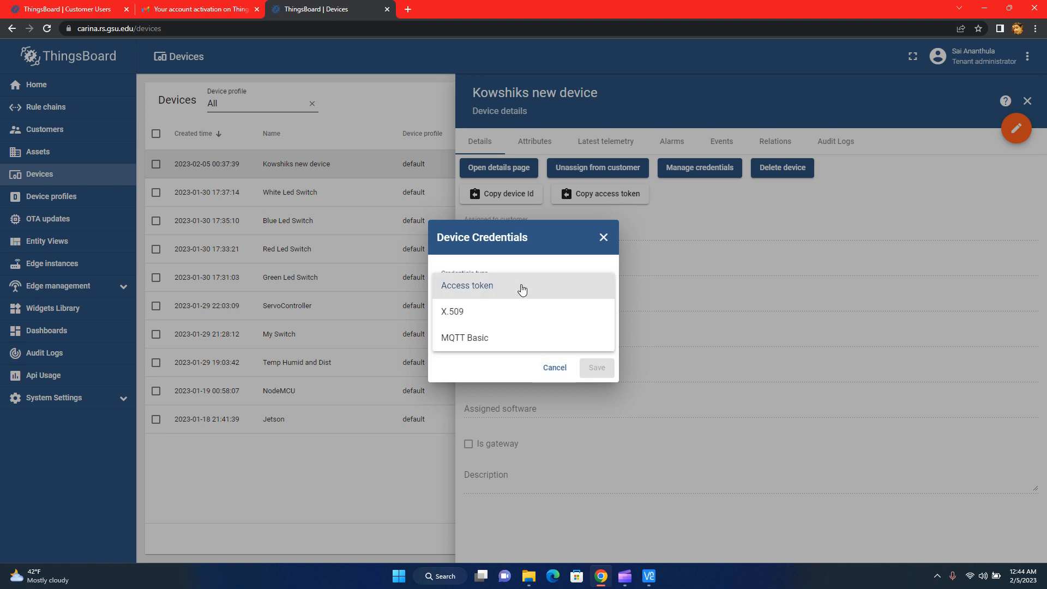
left_click(446, 319)
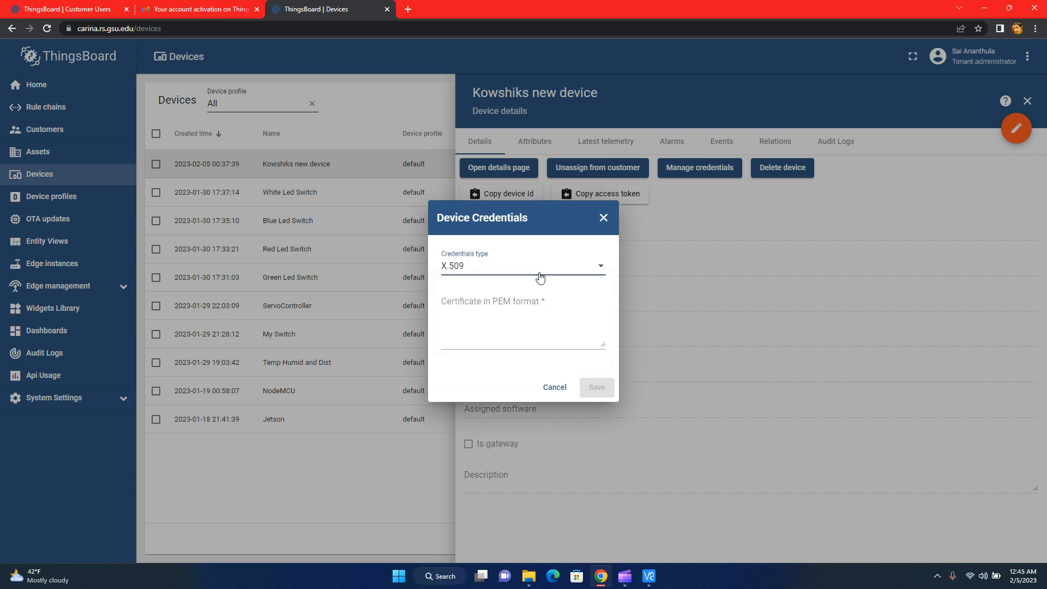
Try to save the copied PEM certificate as the device's X.509 credentials, and leave the credentials dialog
left_click(484, 306)
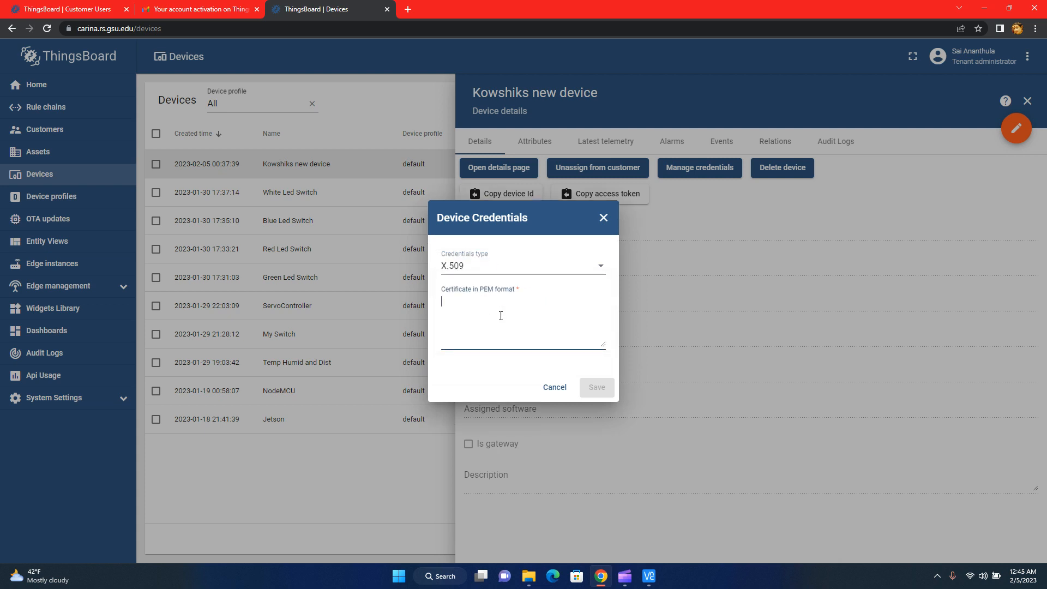
key("ctrl+v")
scroll(501, 316, "up", 5)
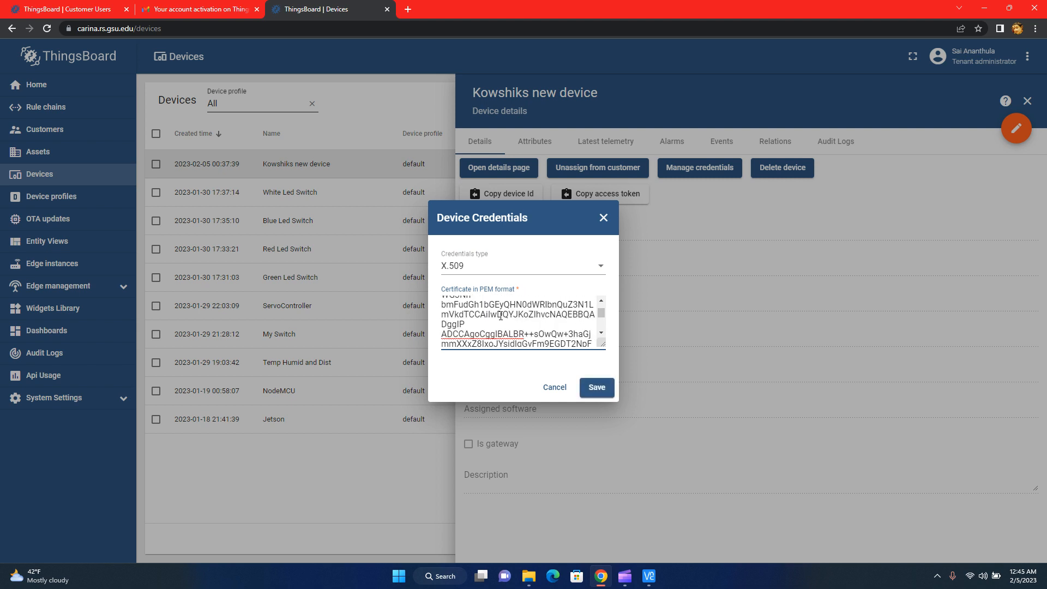
left_click(600, 391)
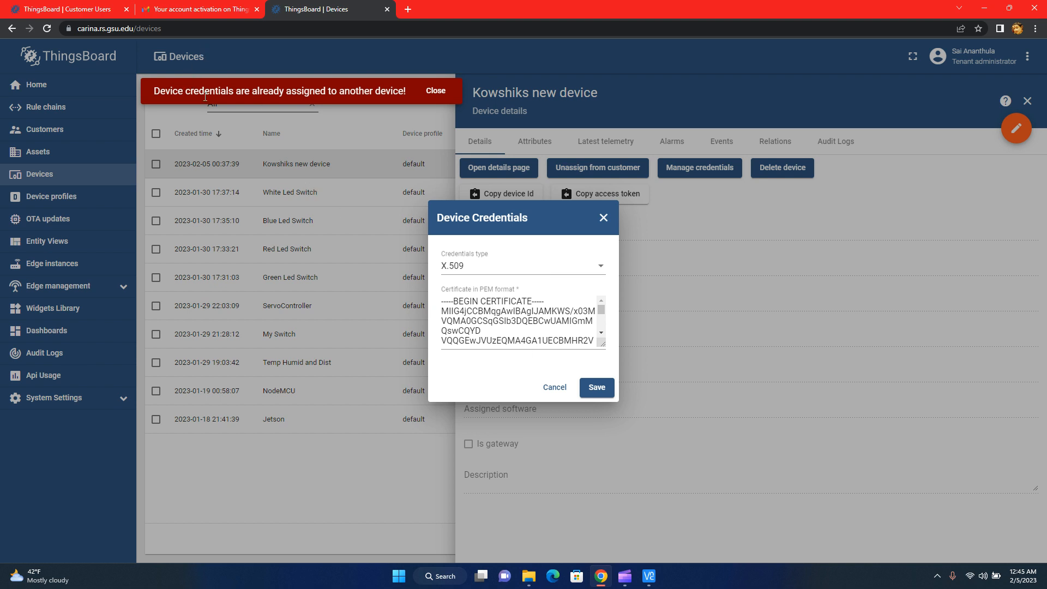
left_click(553, 390)
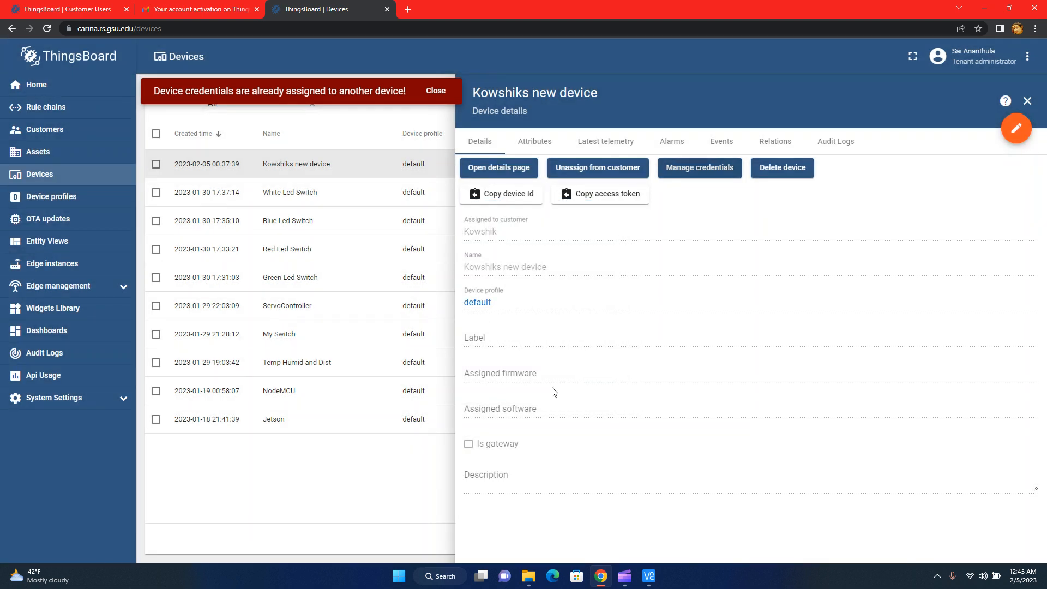
Delete the newest device, created 2023-02-05, and confirm the deletion
left_click(1006, 101)
left_click(518, 8)
left_click(783, 168)
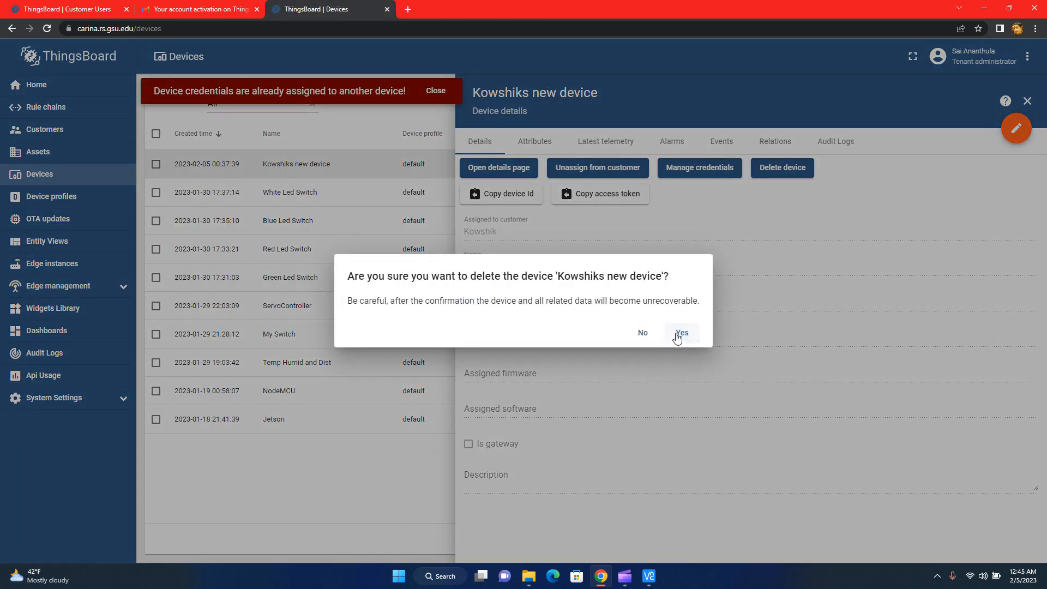
left_click(682, 333)
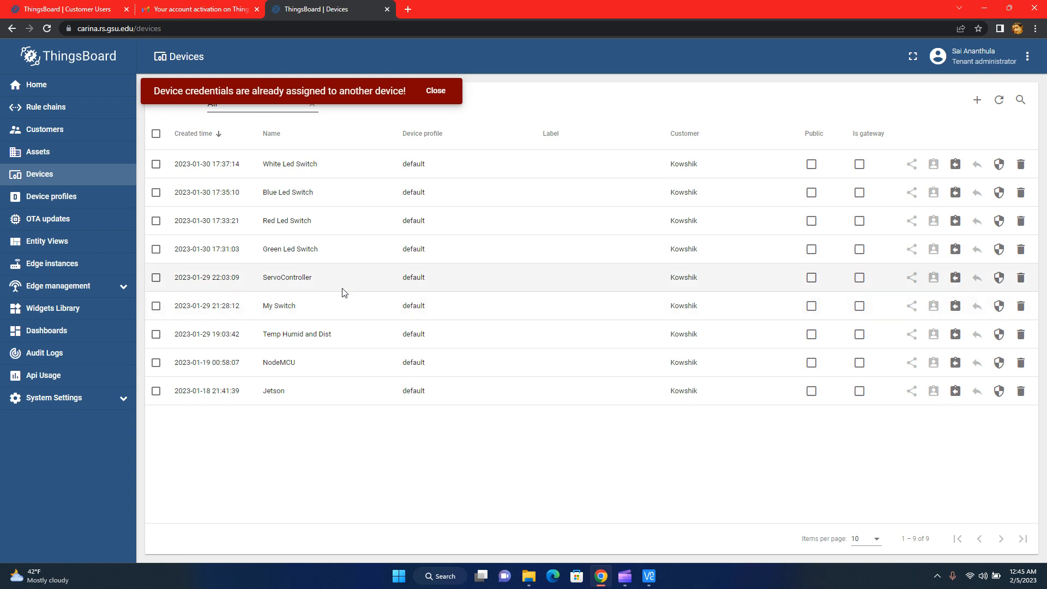
Examine the credentials type and PEM certificate of the Temp Humid and Dist device, and close its details
left_click(331, 341)
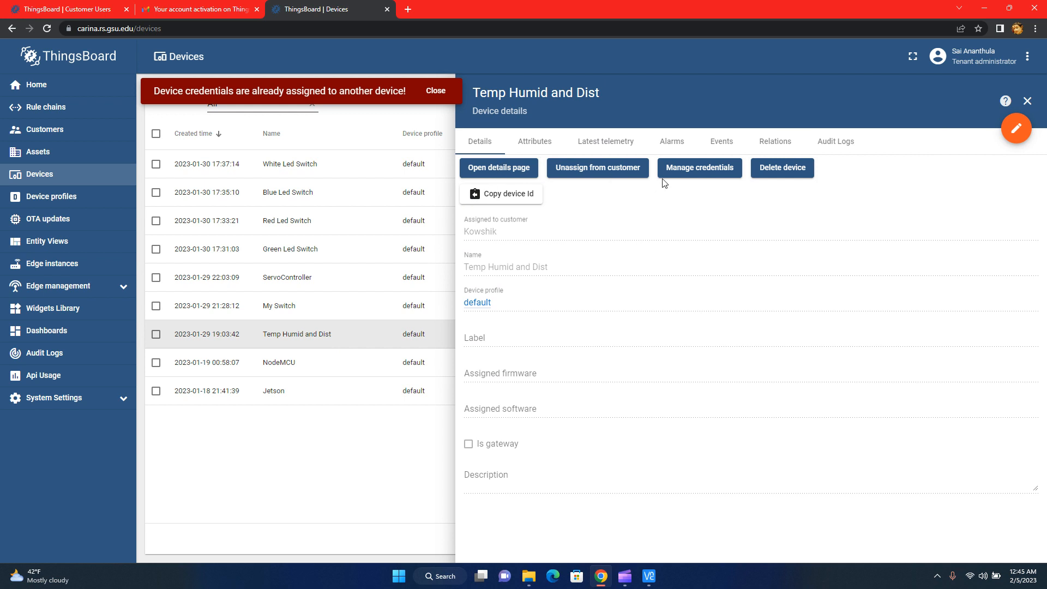
left_click(691, 174)
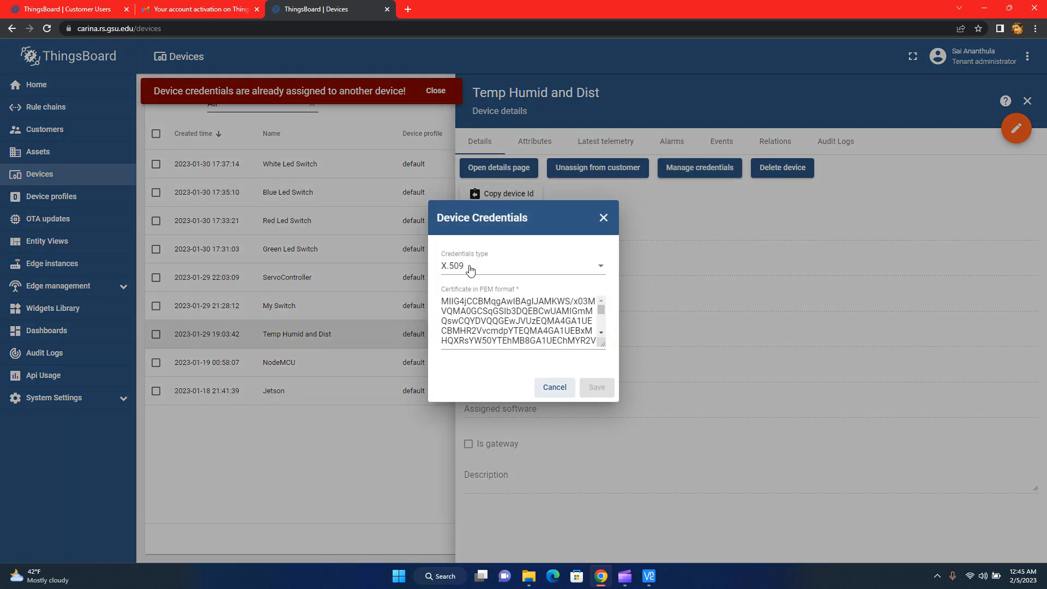
left_click_drag(467, 271, 437, 267)
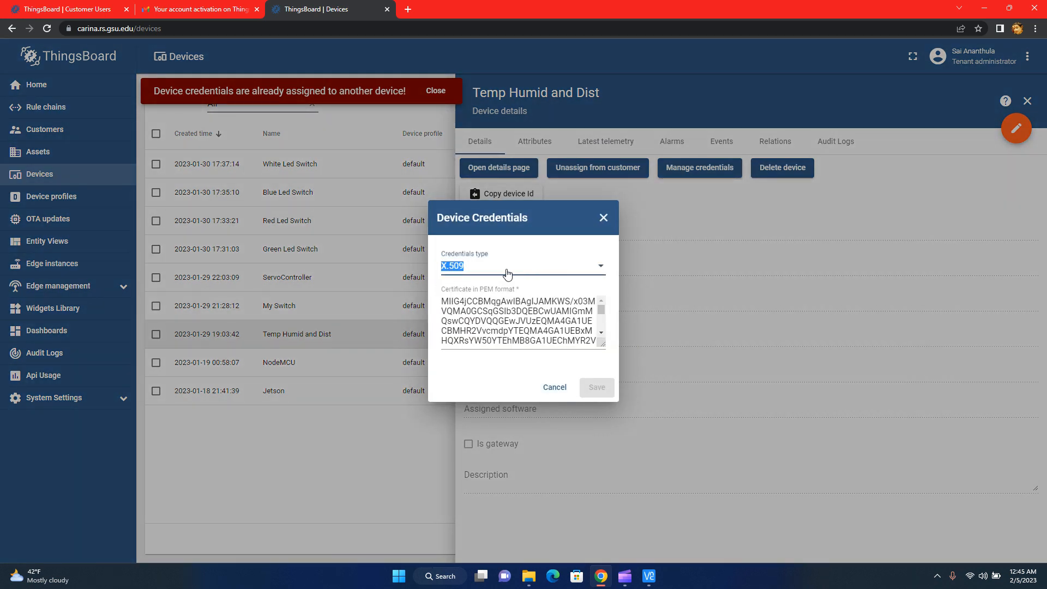
scroll(488, 326, "down", 3)
scroll(488, 326, "up", 3)
left_click(565, 388)
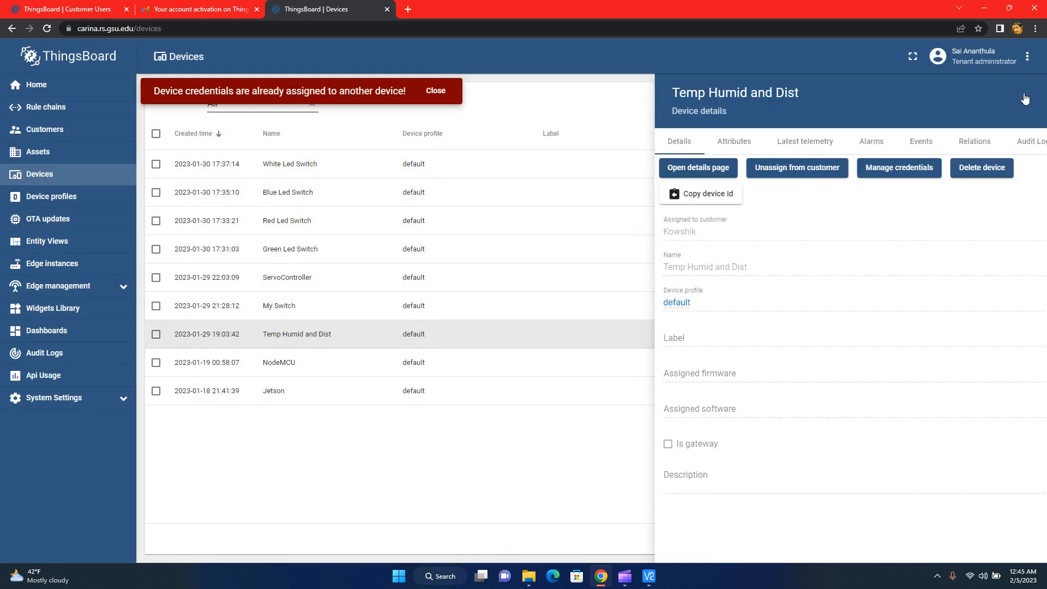
left_click(1026, 99)
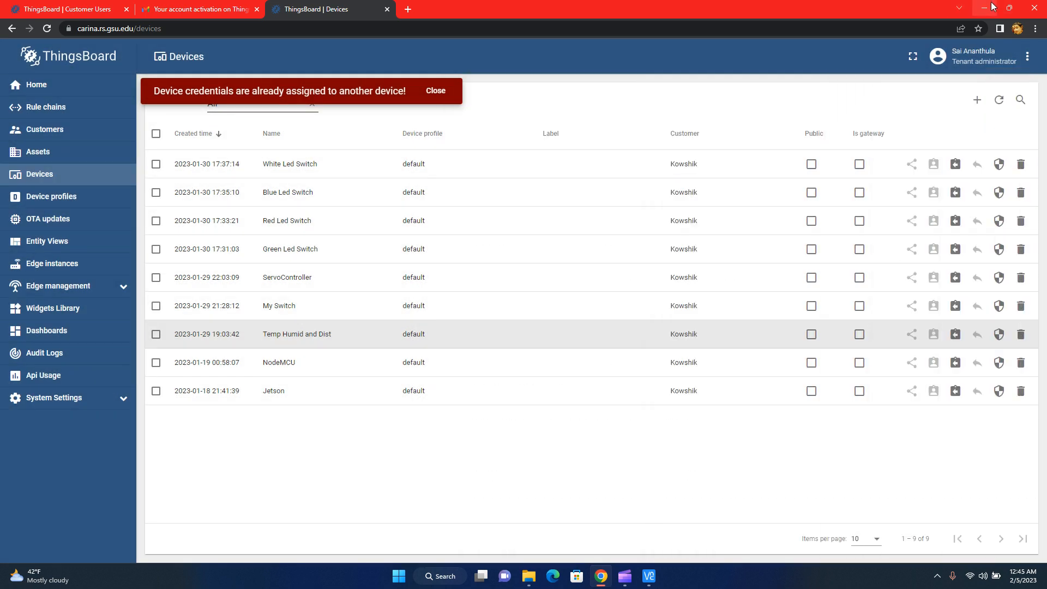
Search the web for winscp in a new browser tab
left_click(408, 10)
type("win")
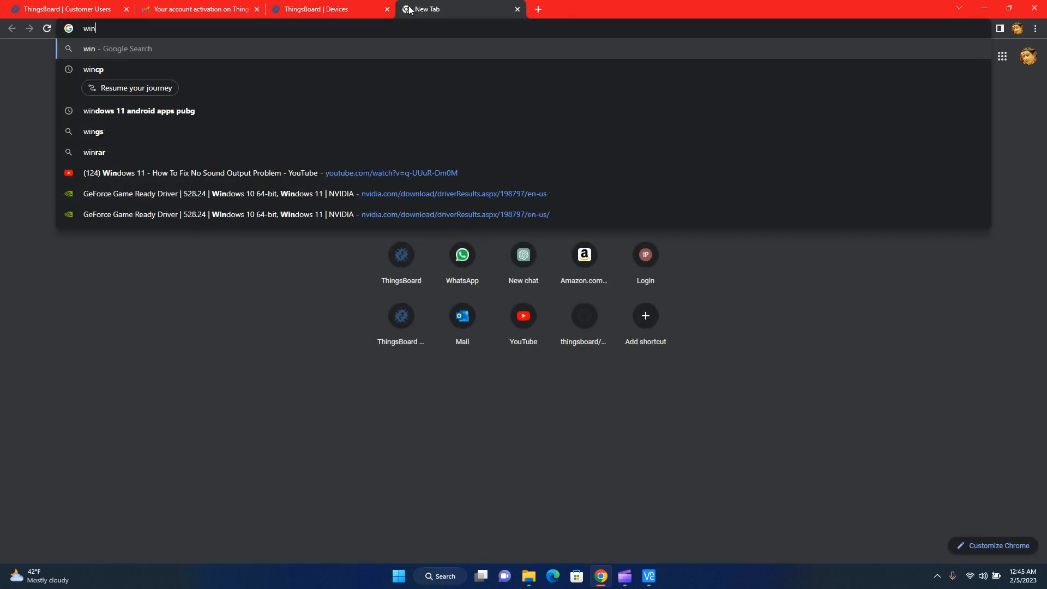
type("scp")
key("Return")
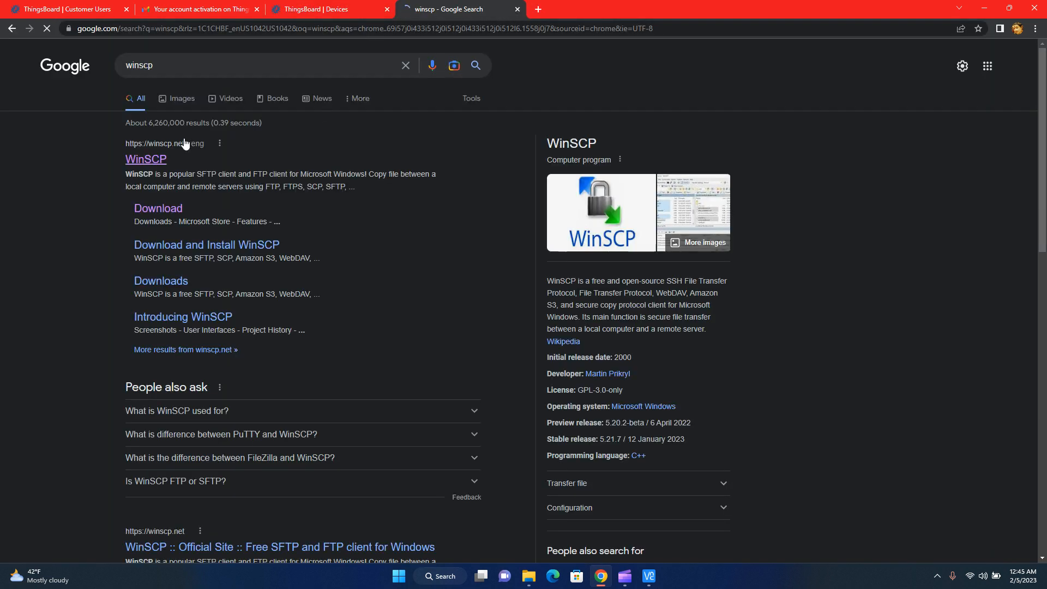
Open the WinSCP site from the search results, and launch the installed WinSCP application
left_click(155, 165)
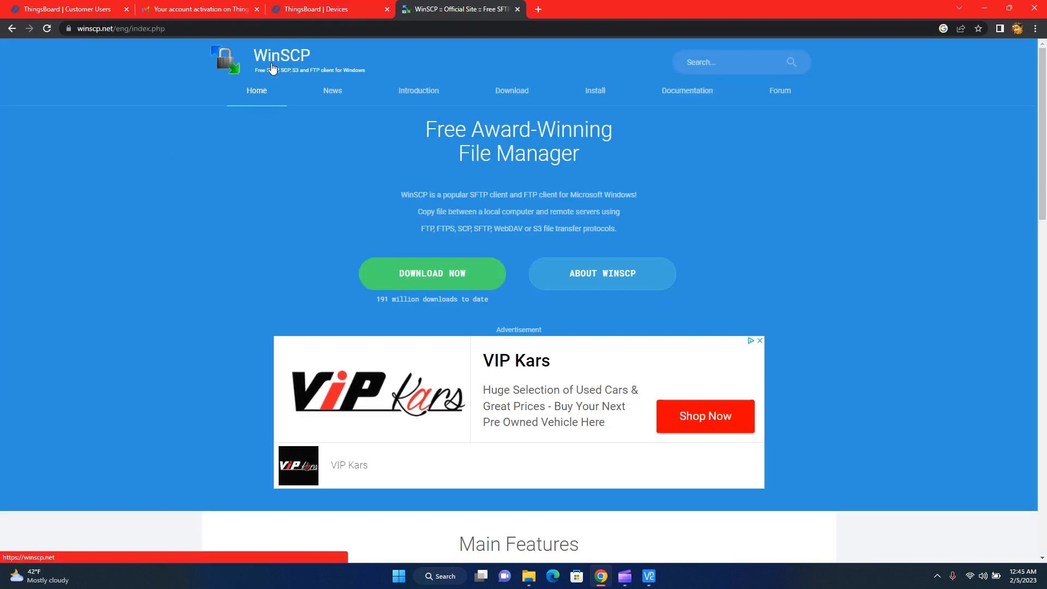
key("super")
type("wins")
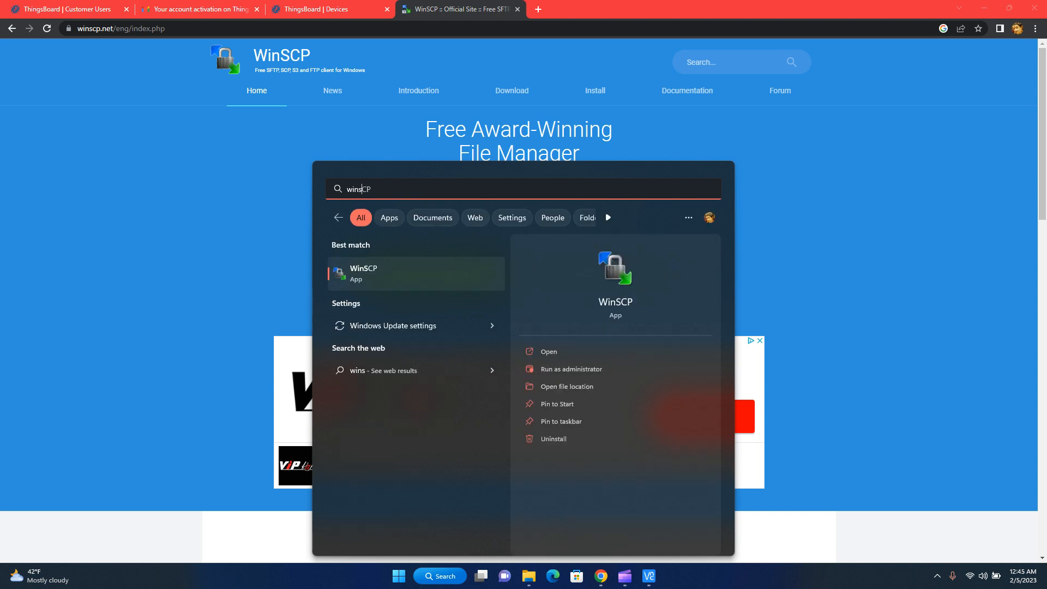
key("Return")
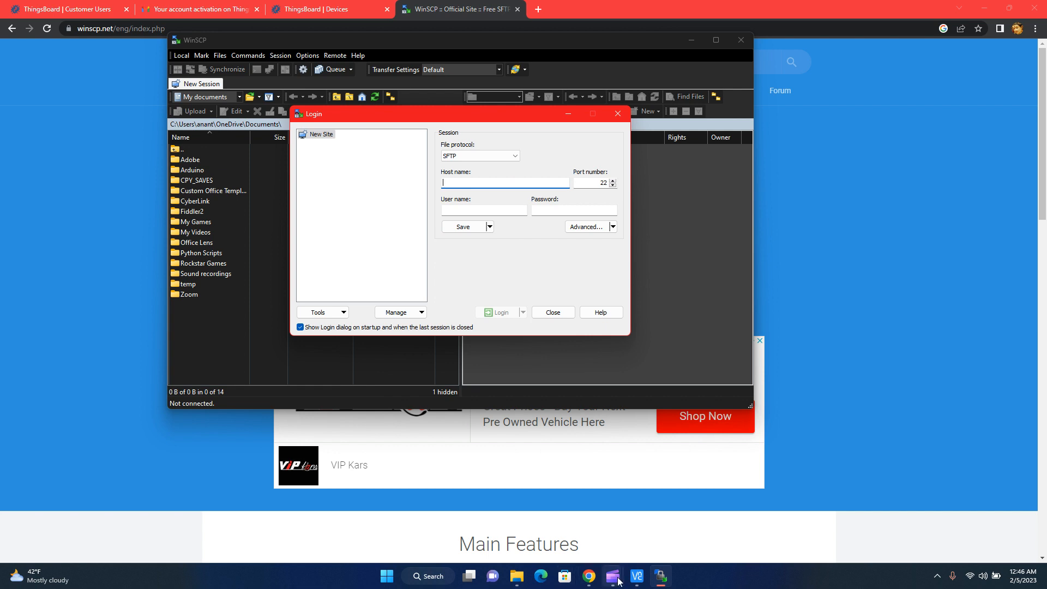
Switch to the raspberrypi session in VNC Viewer and run ifconfig in a terminal to find the wlan0 IP address
mouse_move(664, 585)
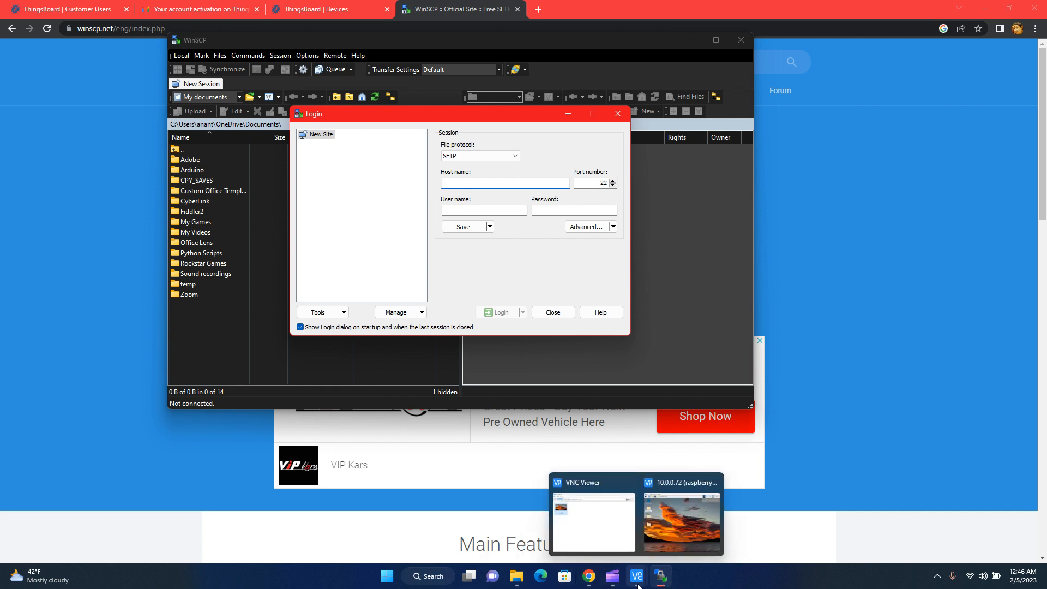
left_click(673, 537)
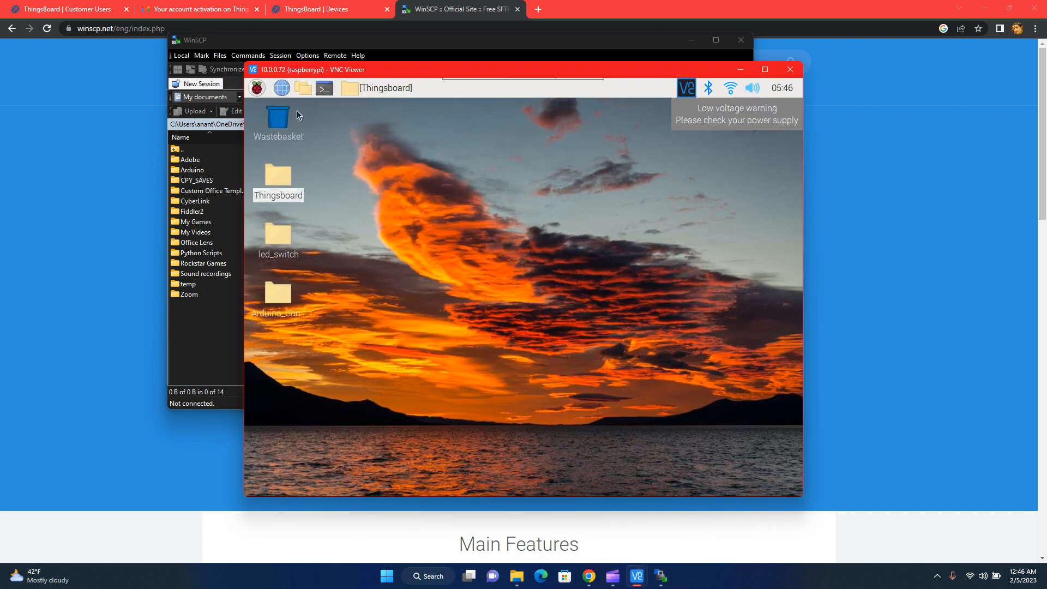
left_click(323, 89)
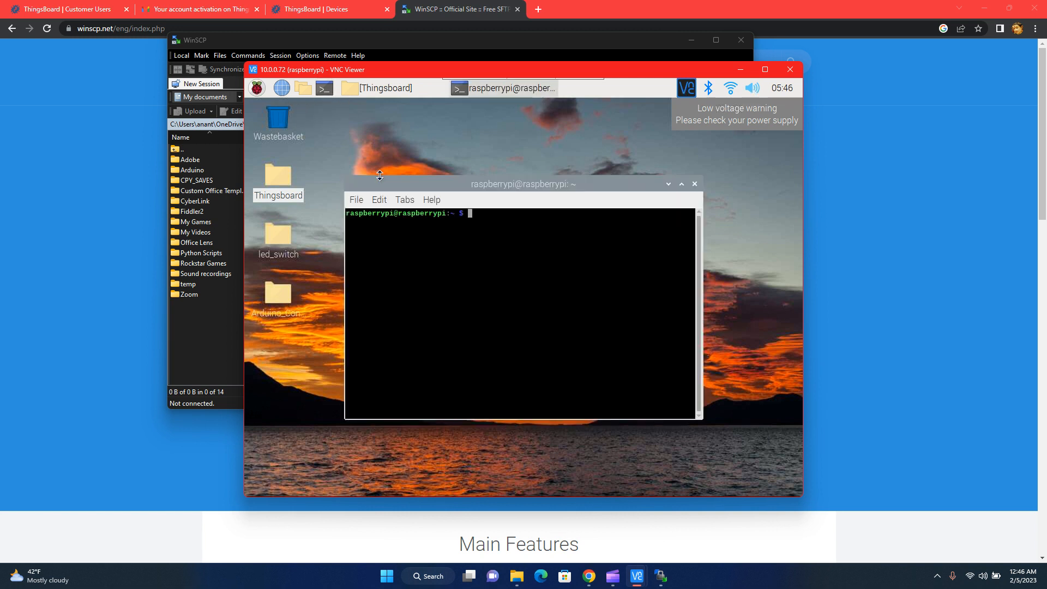
type("ifconfig")
key("Return")
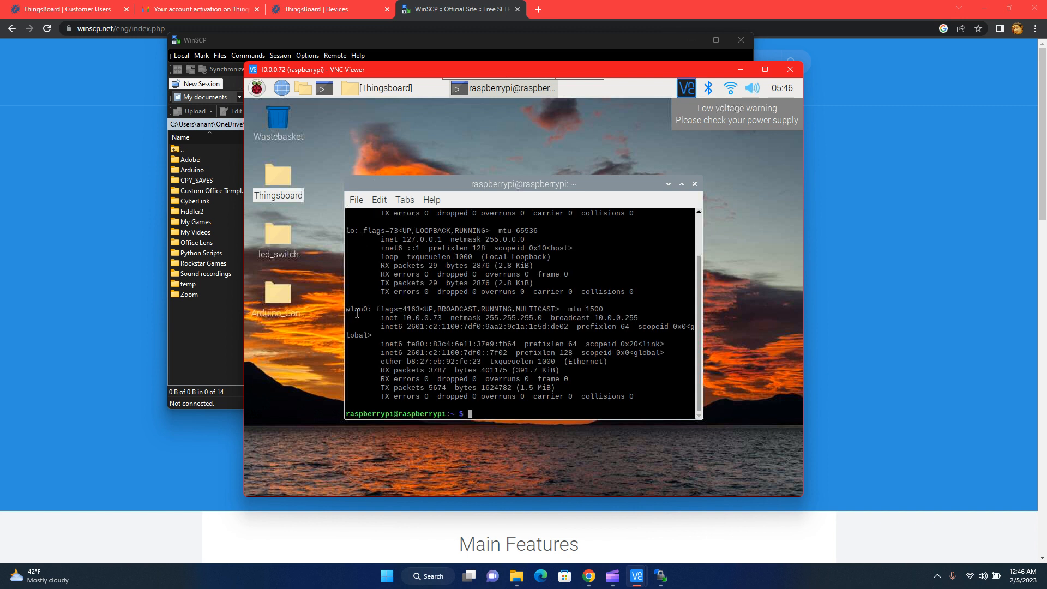
left_click_drag(443, 319, 372, 320)
left_click(444, 321)
Switch to WinSCP and log in over SFTP to host 10.0.0.73 with the user name raspberrypi and the account password
left_click(495, 45)
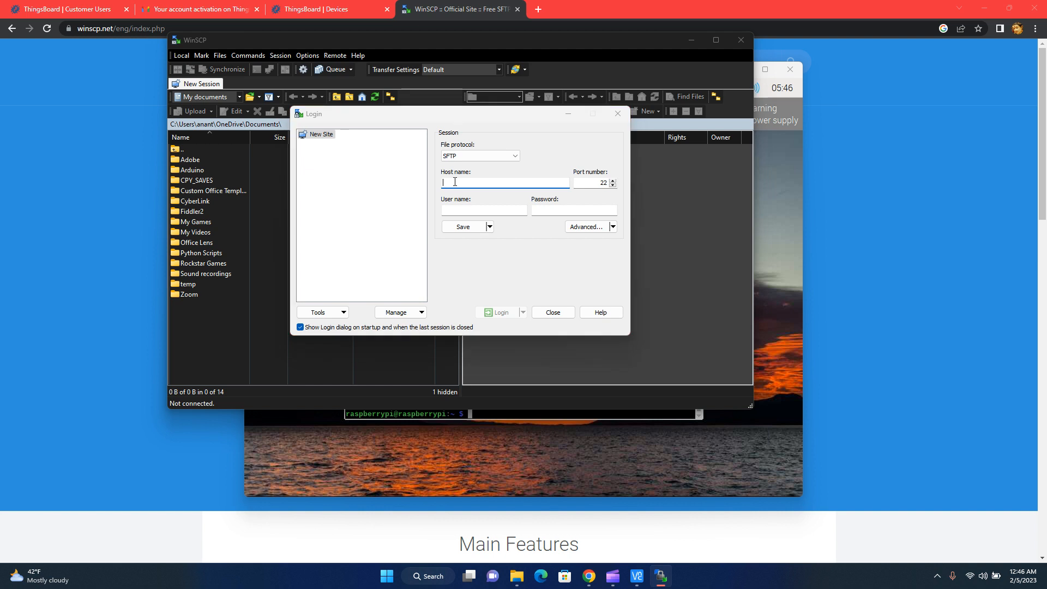
type("10.0.0.7")
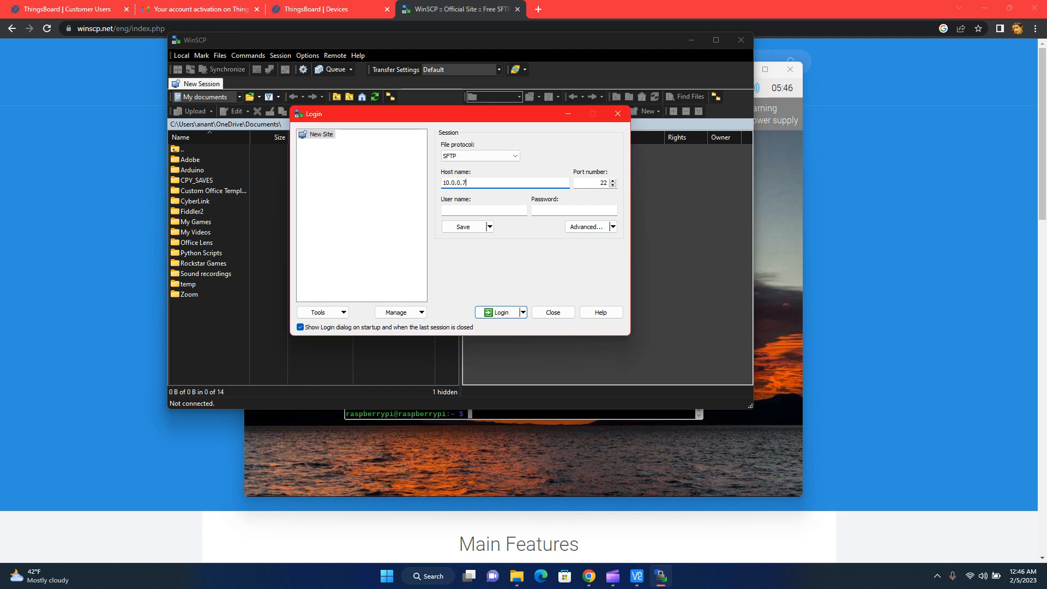
key("Tab")
key("Tab")
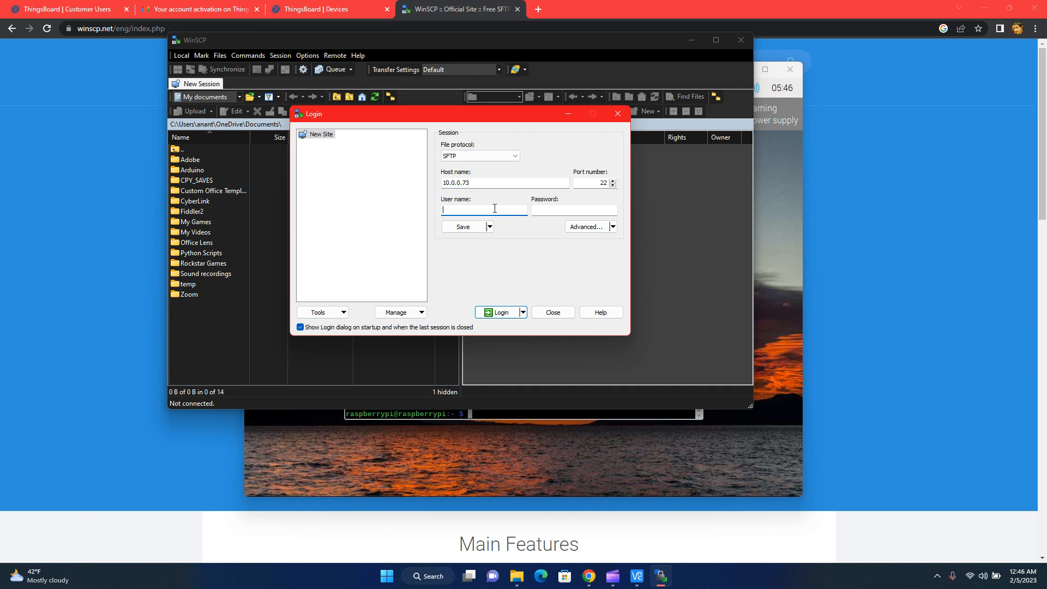
type("raspberrypi")
key("Tab")
left_click(501, 312)
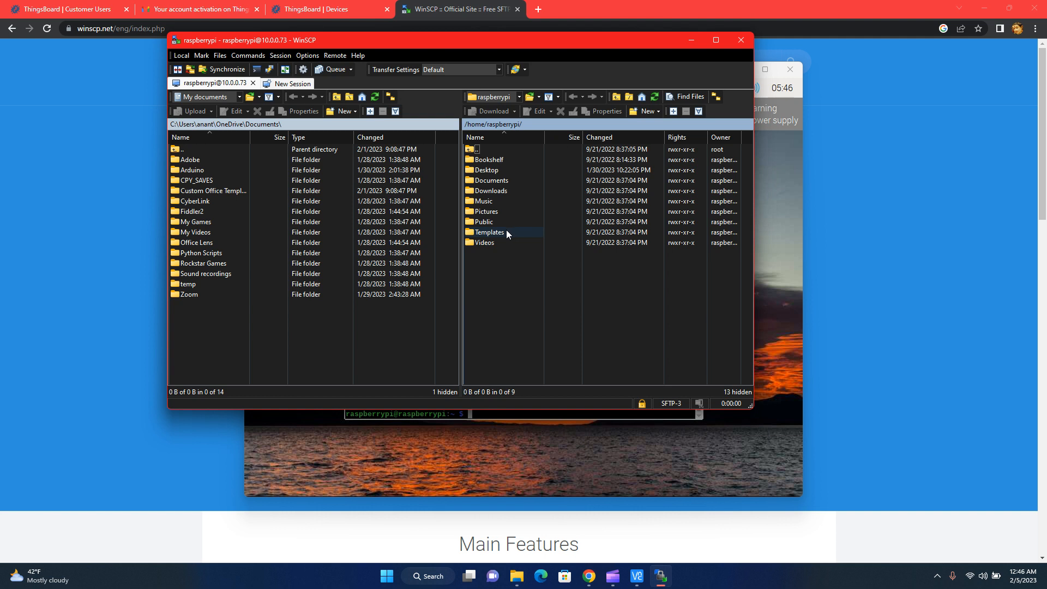
Open the Raspberry Pi's Desktop folder in the SFTP session and clear the browser away from the local desktop
double_click(487, 171)
left_click_drag(489, 46, 802, 27)
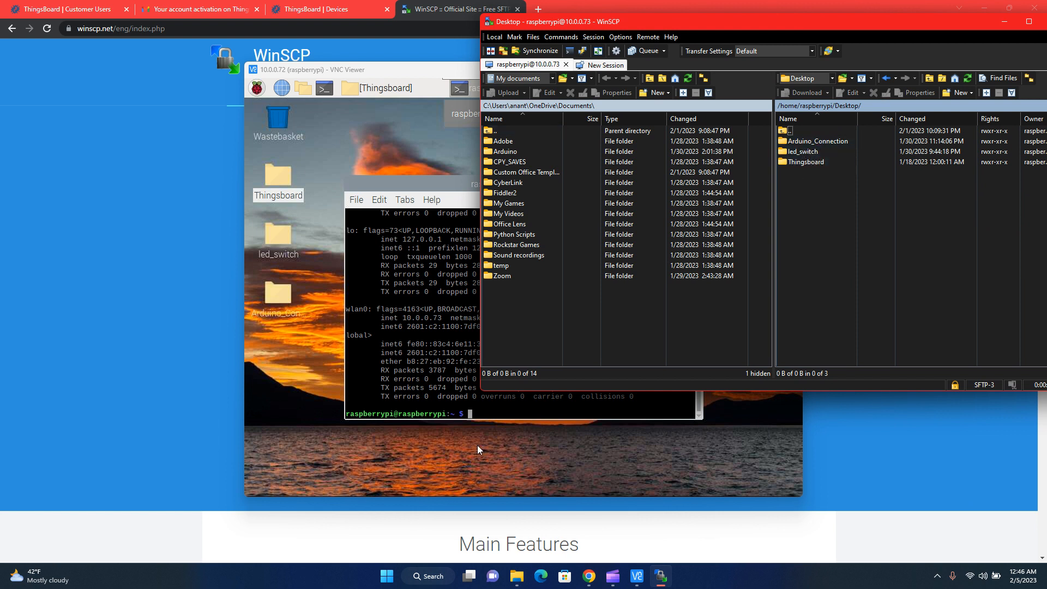
left_click(986, 8)
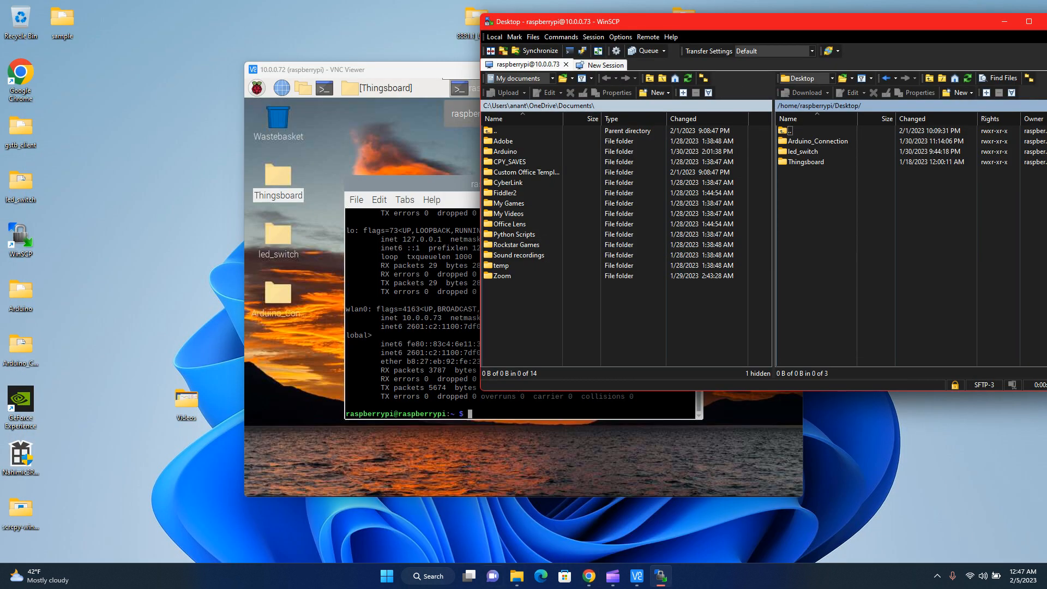
Copy the certs folder from the local gstb_client Python Code folder to the Raspberry Pi's Desktop
left_click(517, 576)
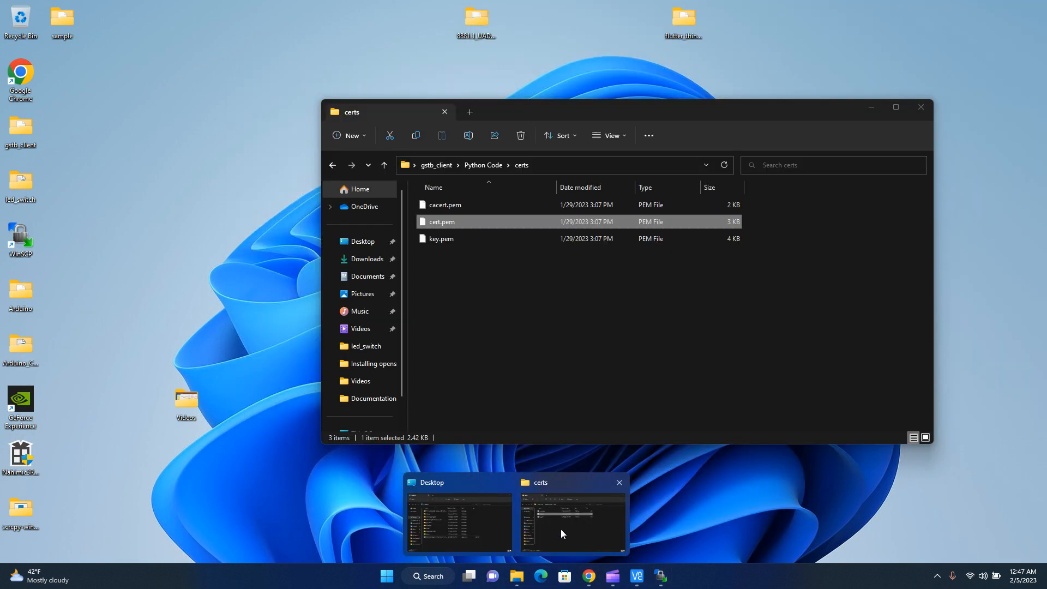
left_click(561, 529)
left_click(333, 165)
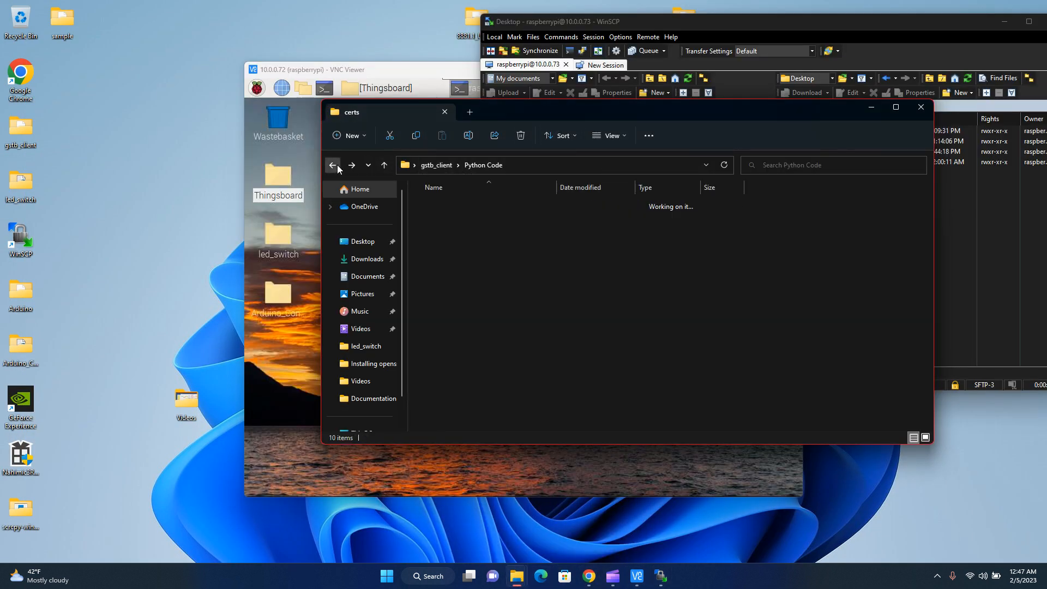
left_click_drag(542, 114, 245, 113)
left_click_drag(209, 218, 552, 279)
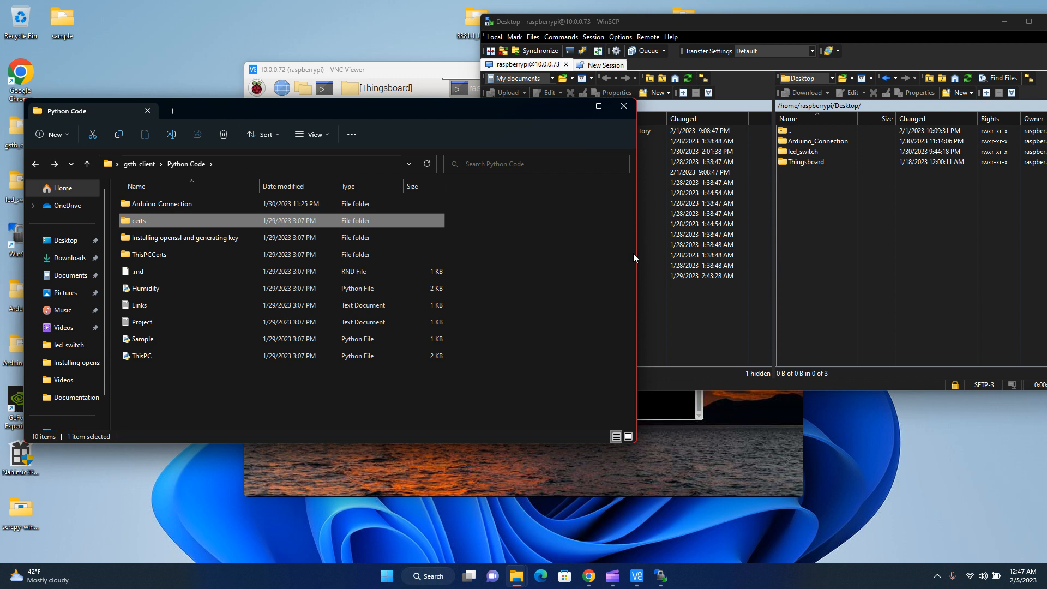
left_click_drag(255, 221, 873, 283)
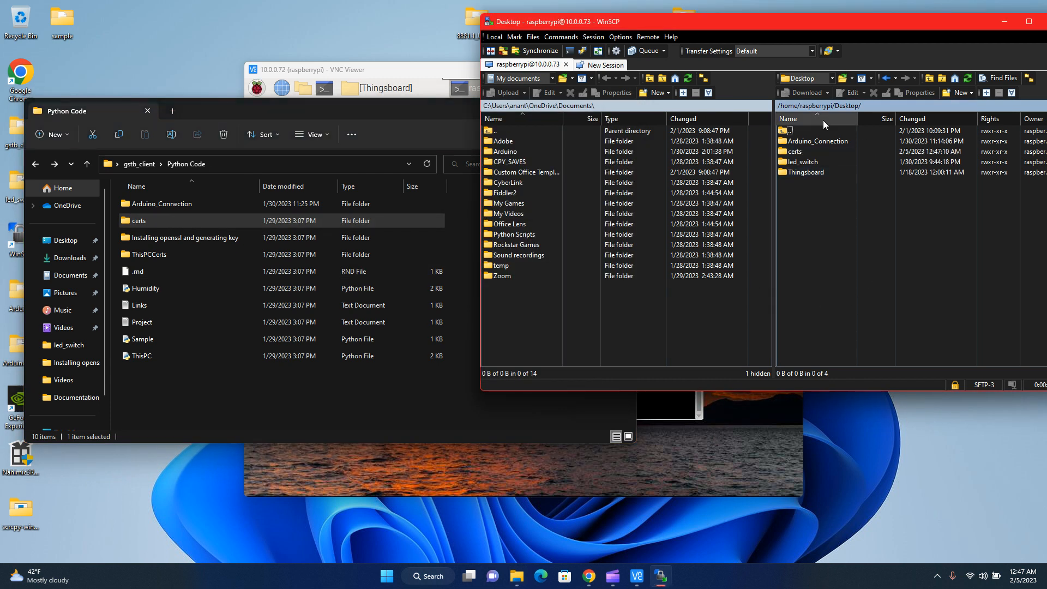
Switch to VNC Viewer, check the files inside the certs folder on the Raspberry Pi's desktop, and close the folder
left_click(717, 418)
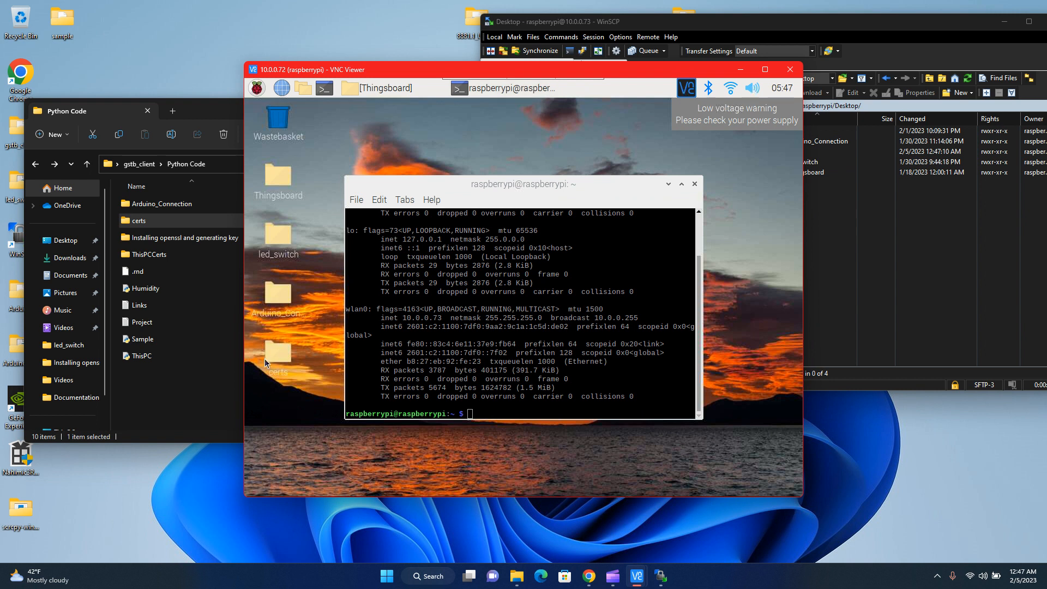
double_click(282, 357)
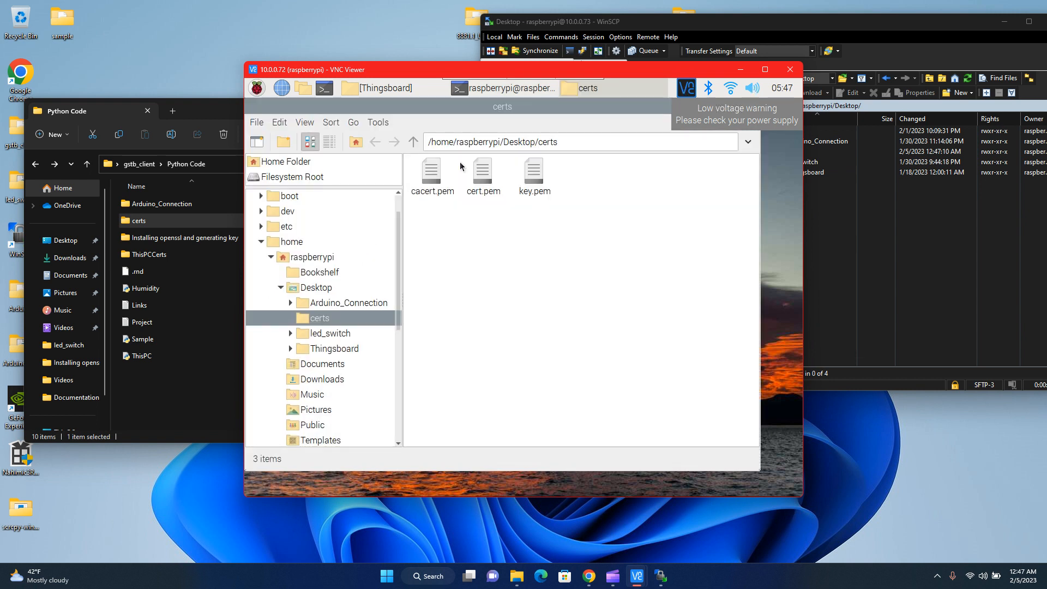
left_click(730, 114)
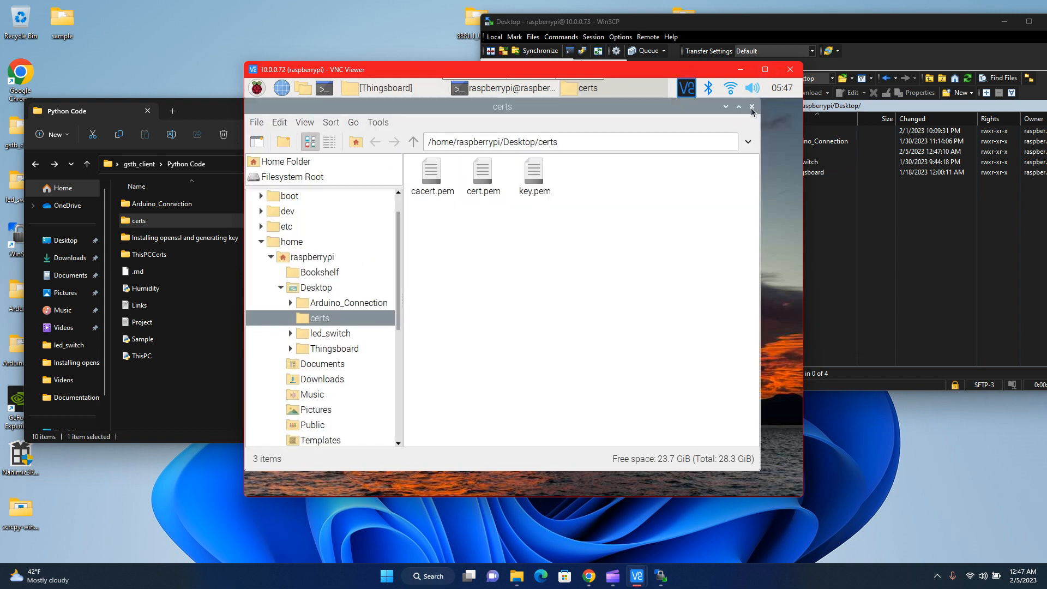
left_click(751, 107)
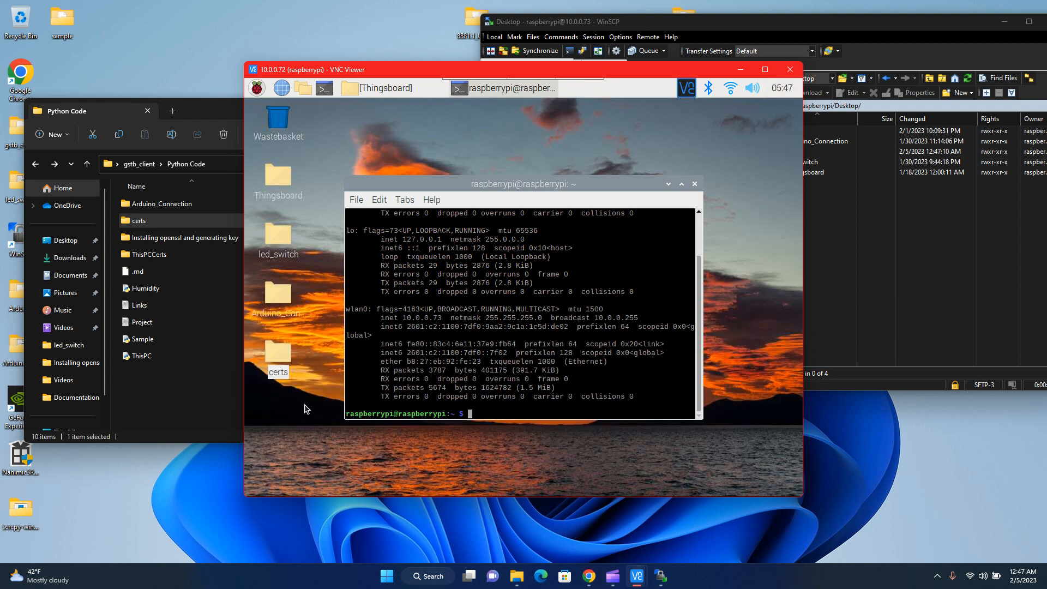
Move the certs folder from the Raspberry Pi's desktop to the Wastebasket and confirm the move
left_click_drag(258, 425, 304, 332)
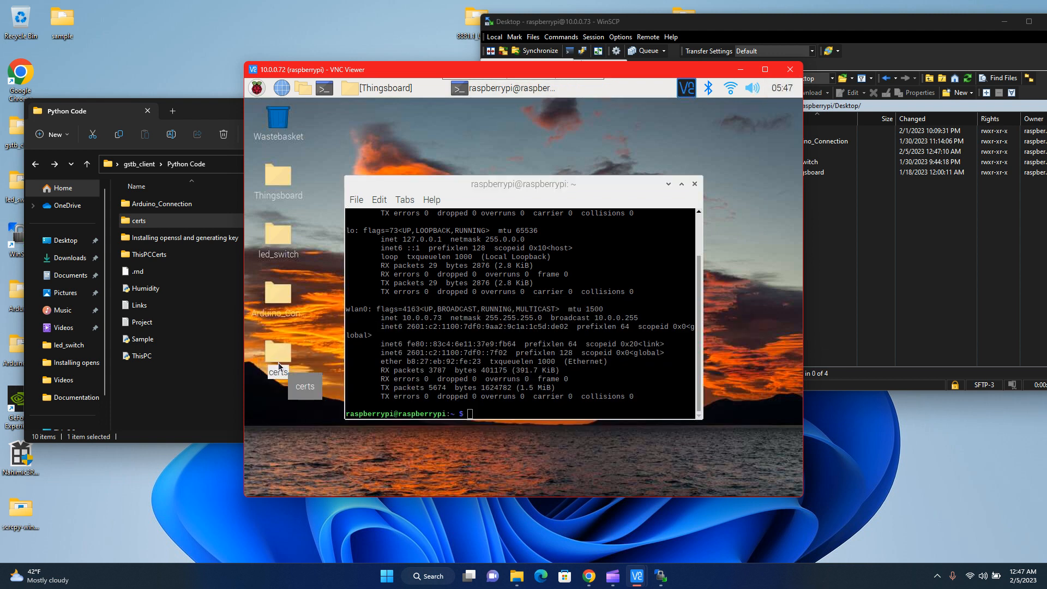
left_click_drag(278, 363, 283, 120)
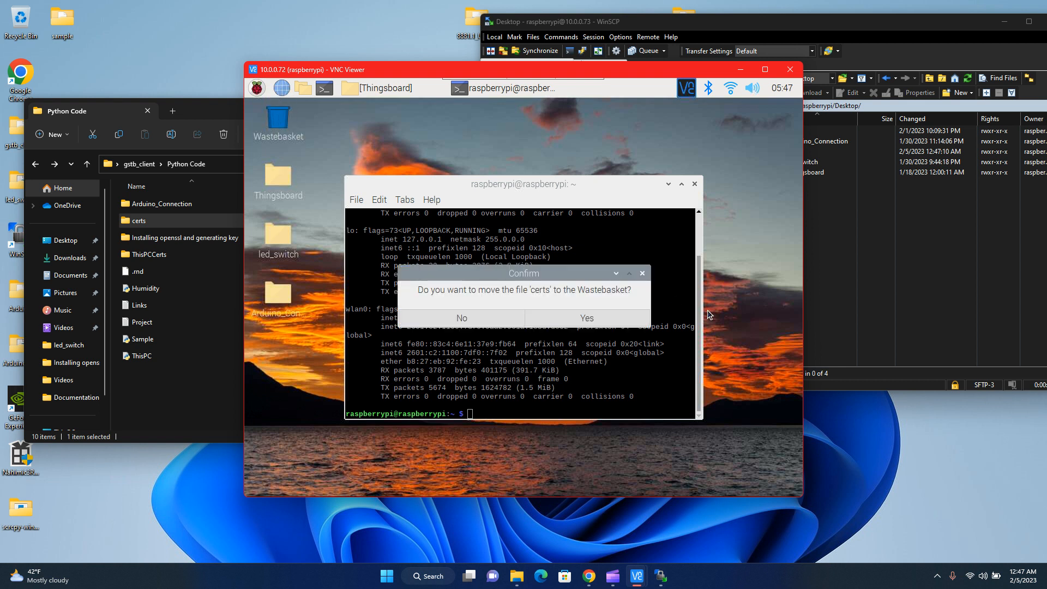
left_click(584, 327)
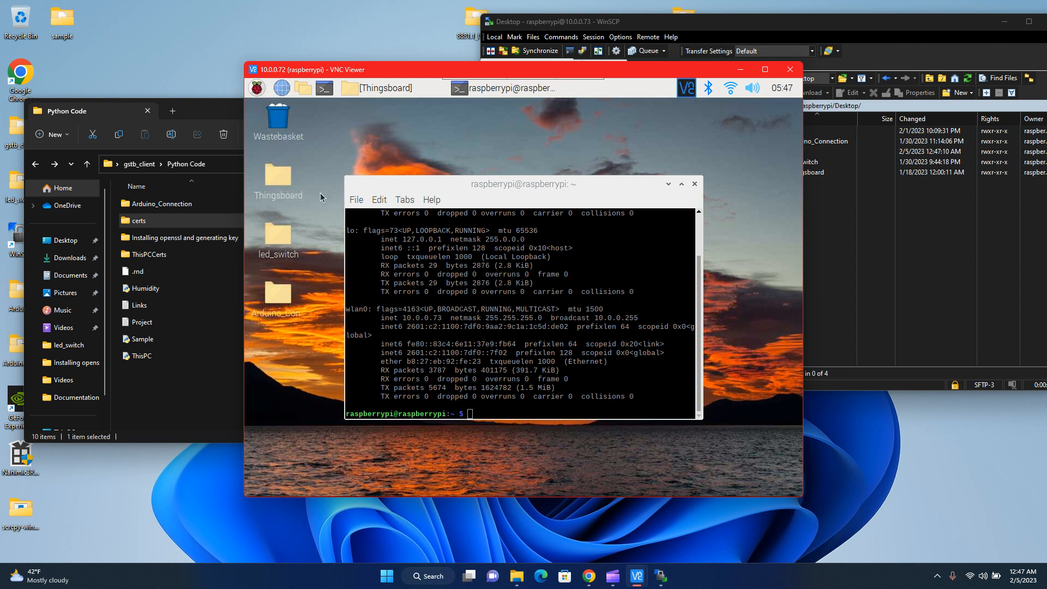
Open Humidity.py from the Thingsboard folder on the Raspberry Pi's desktop in Thonny
double_click(280, 186)
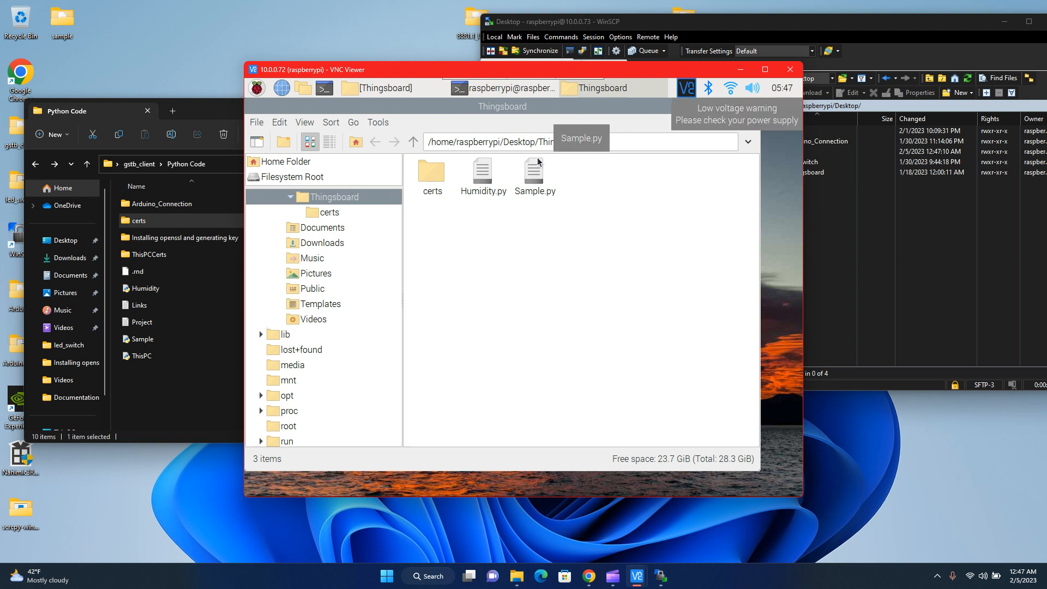
right_click(481, 176)
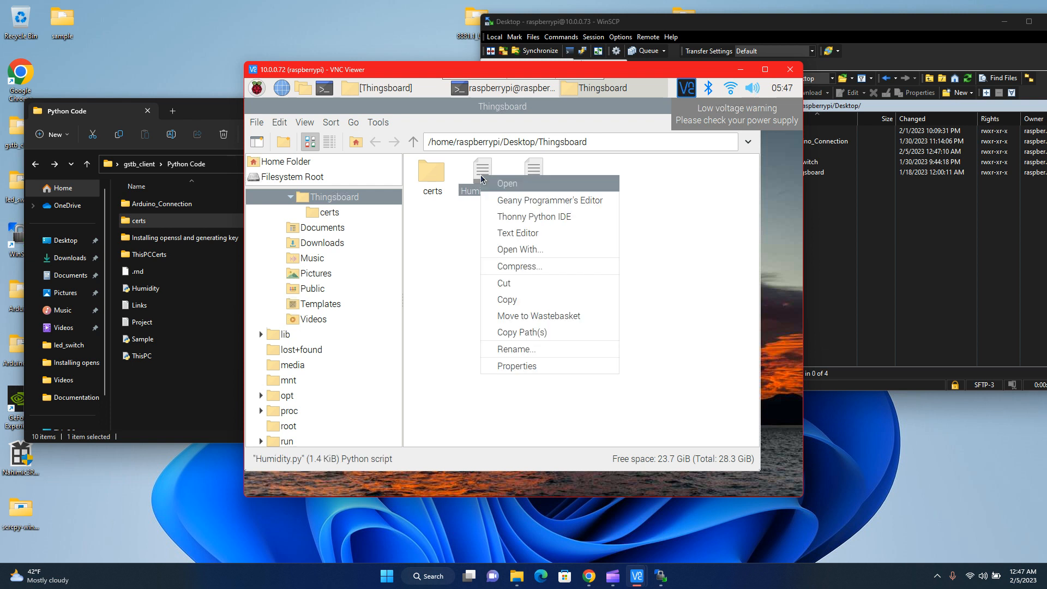
left_click(496, 184)
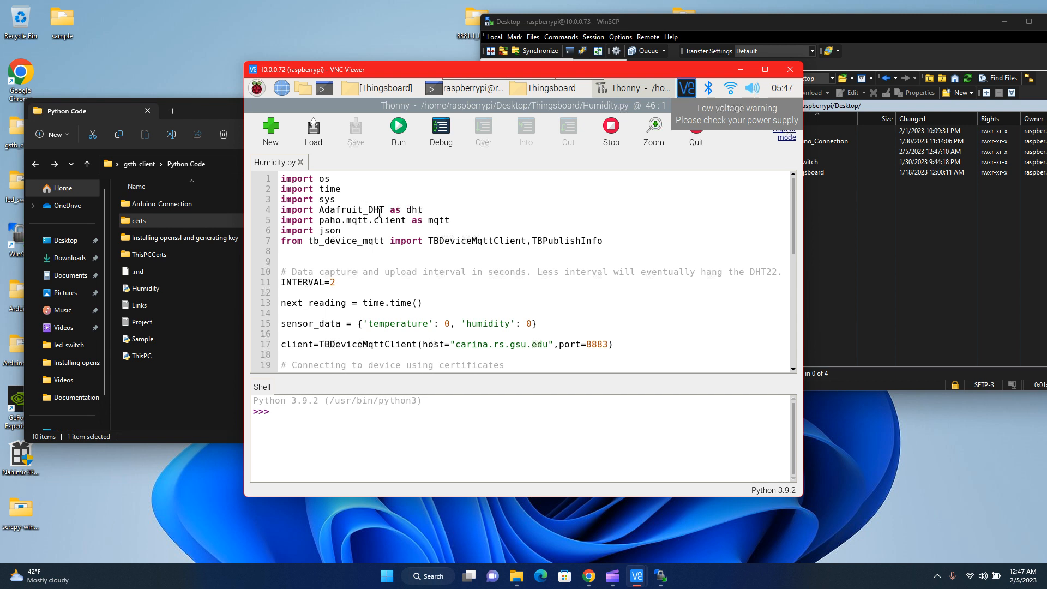
Examine the imports, the capture interval, and the TBDeviceMqttClient host and port in Humidity.py
scroll(463, 229, "down", 2)
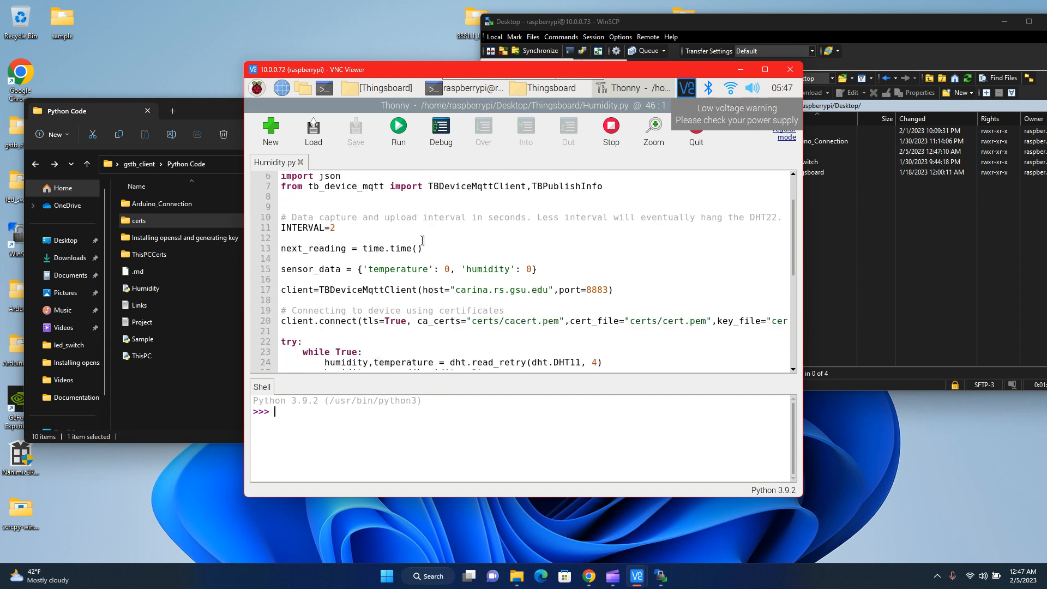
scroll(422, 240, "up", 2)
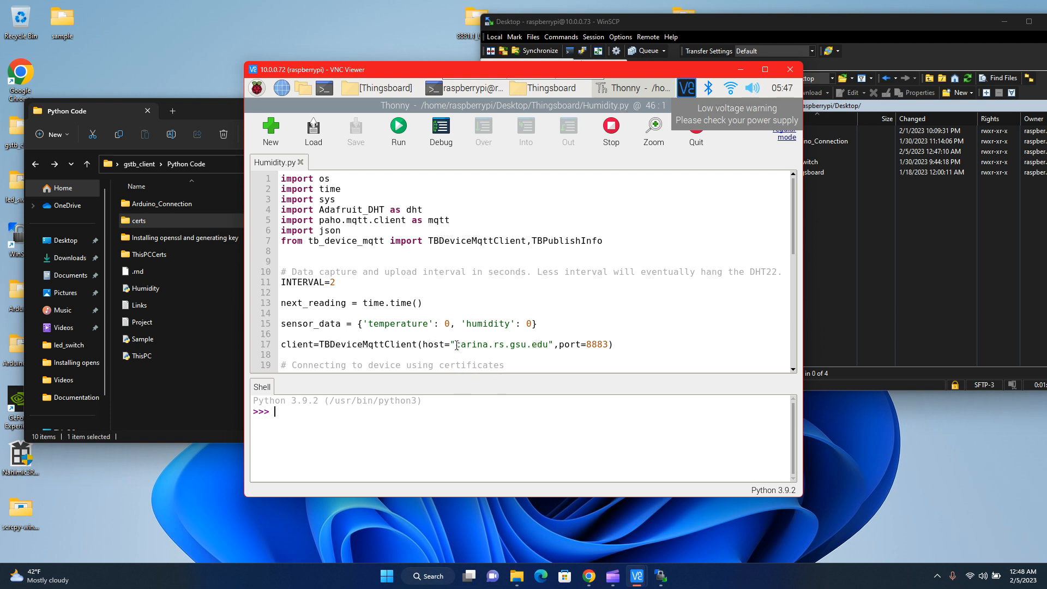
left_click_drag(456, 344, 581, 345)
left_click(607, 344)
left_click(647, 346)
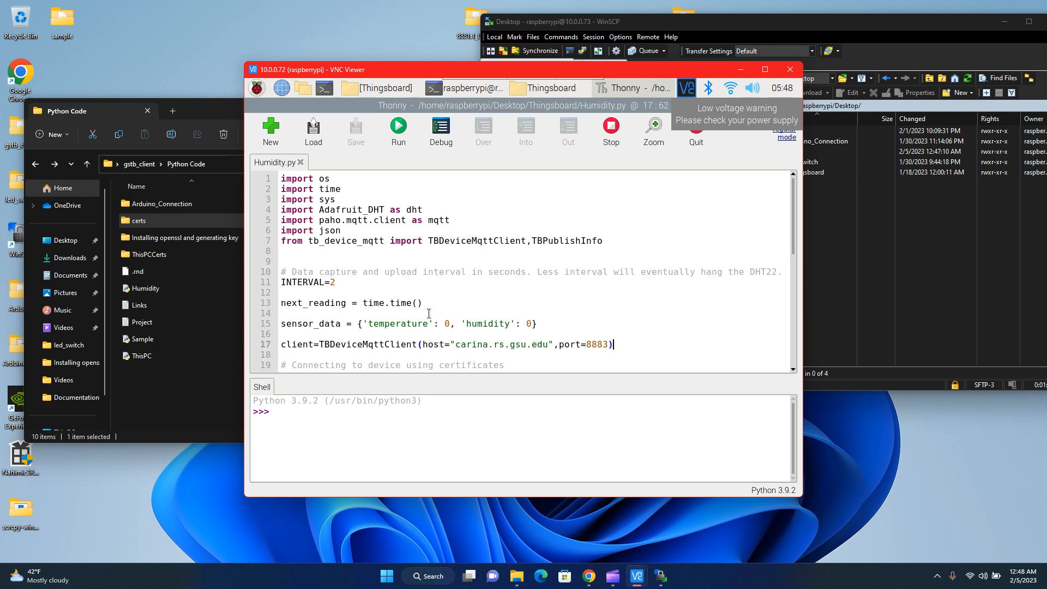
Examine the client.connect line's TLS setting and the paths of its CA certificate, device certificate and key files
scroll(429, 314, "down", 4)
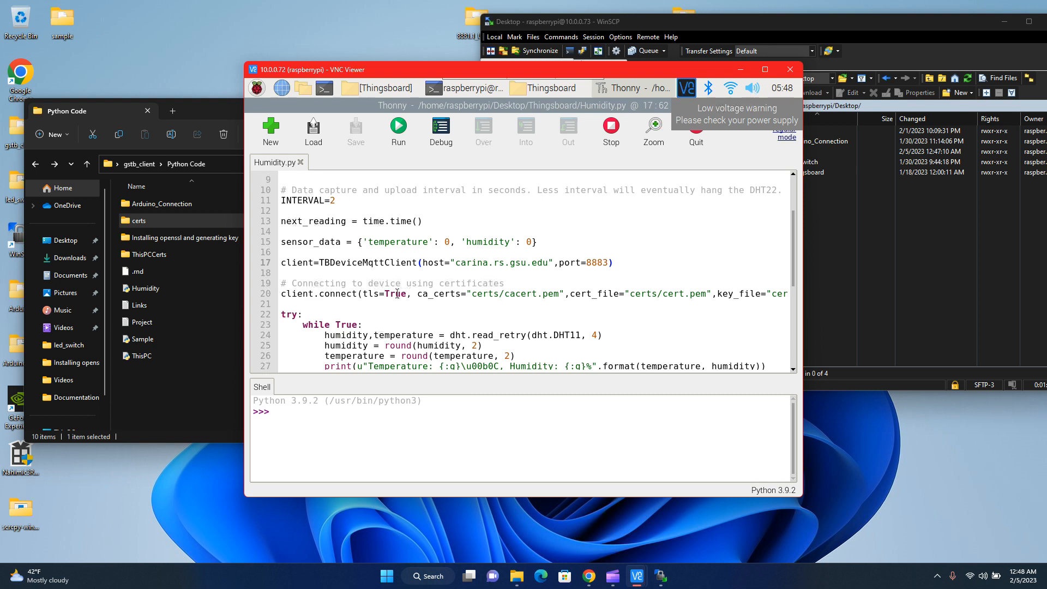
left_click(433, 295)
left_click_drag(500, 294, 470, 295)
scroll(697, 298, "right", 2)
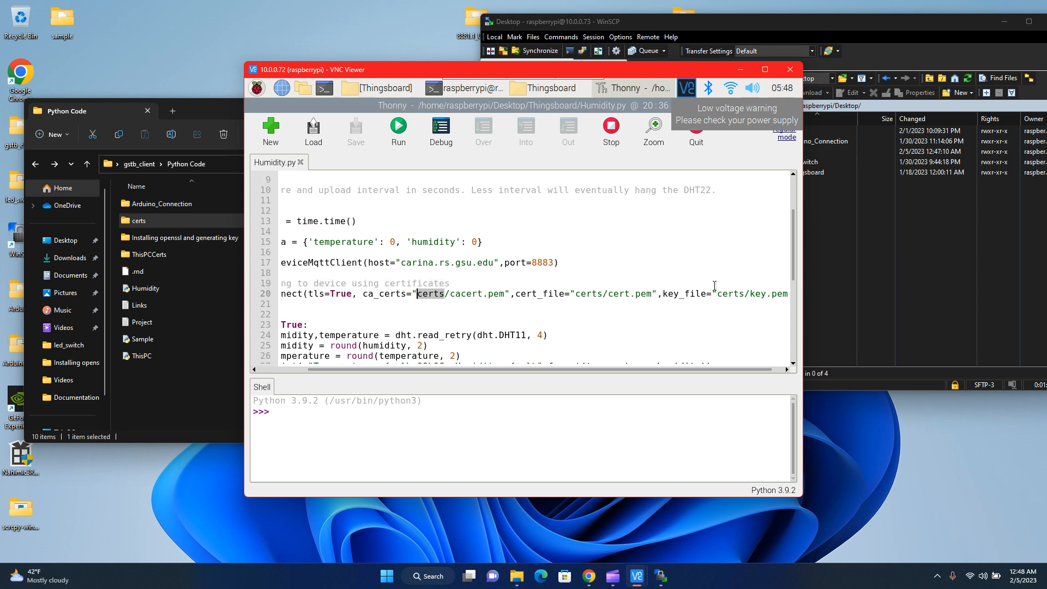
scroll(715, 286, "left", 1)
scroll(463, 306, "left", 2)
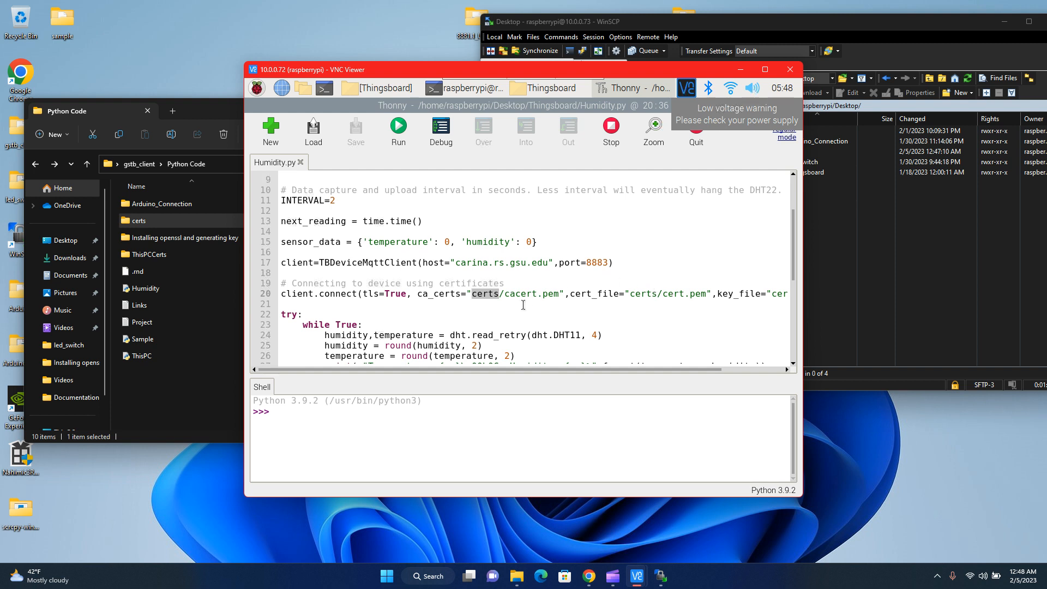
left_click(523, 299)
scroll(694, 296, "right", 3)
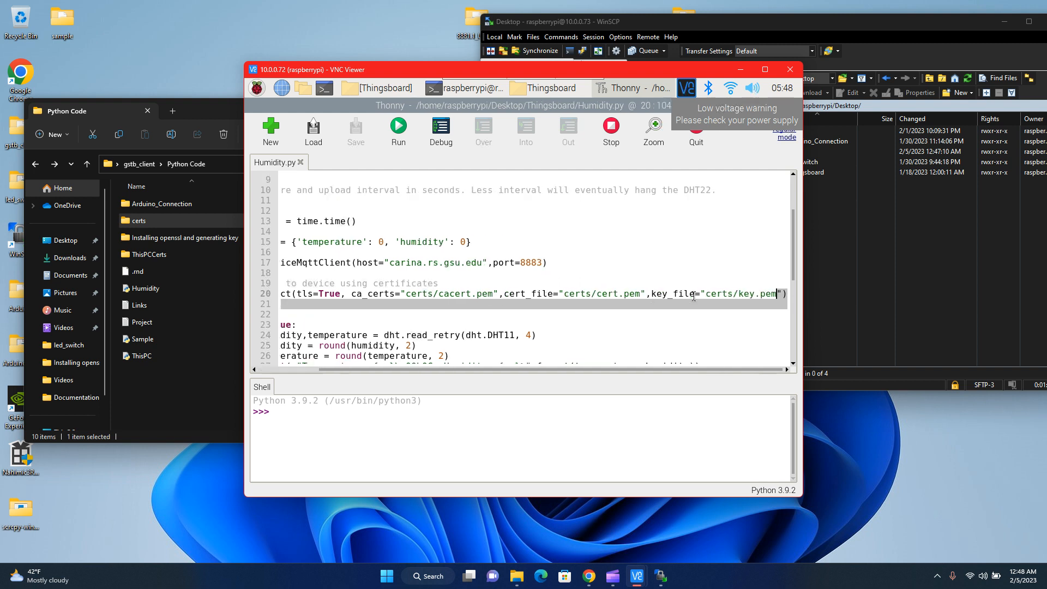
left_click(761, 300)
left_click(755, 297)
scroll(514, 305, "left", 3)
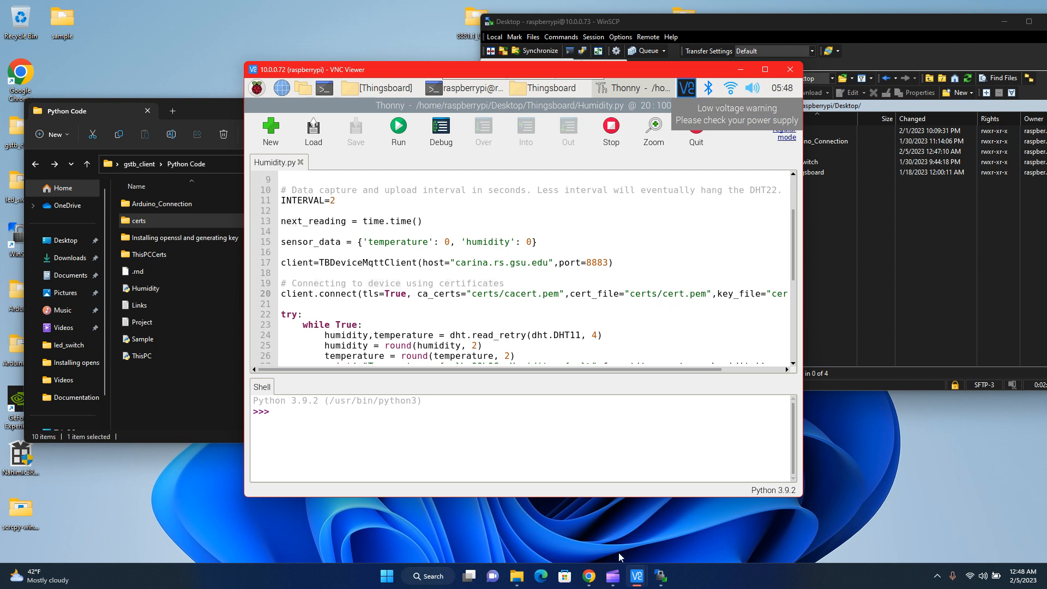
Switch to ThingsBoard in Chrome and inspect the X.509 certificate in the Temp Humid and Dist device's credentials
left_click(589, 576)
left_click(320, 6)
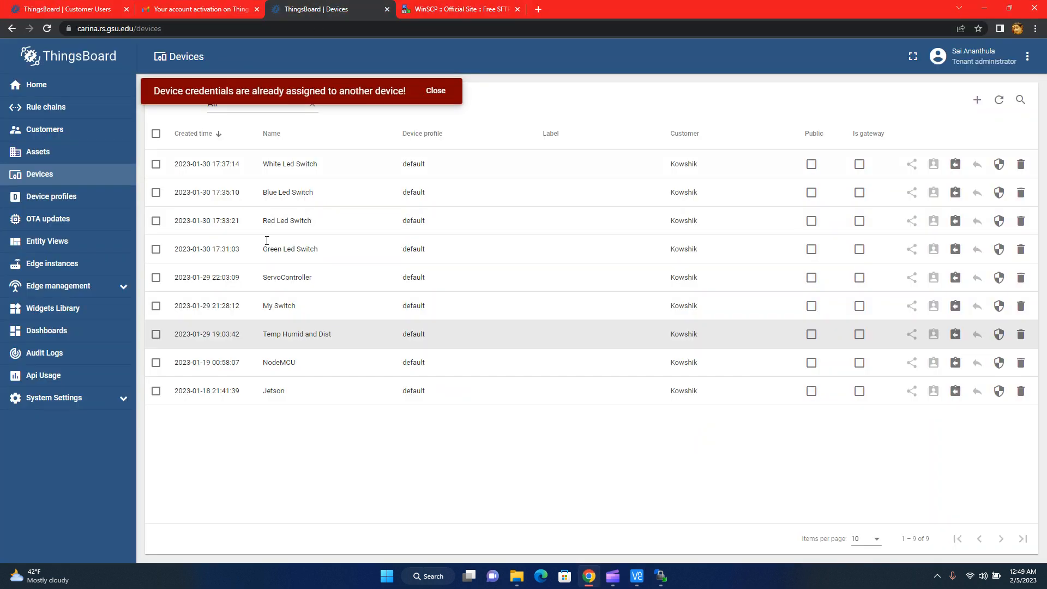
left_click(346, 328)
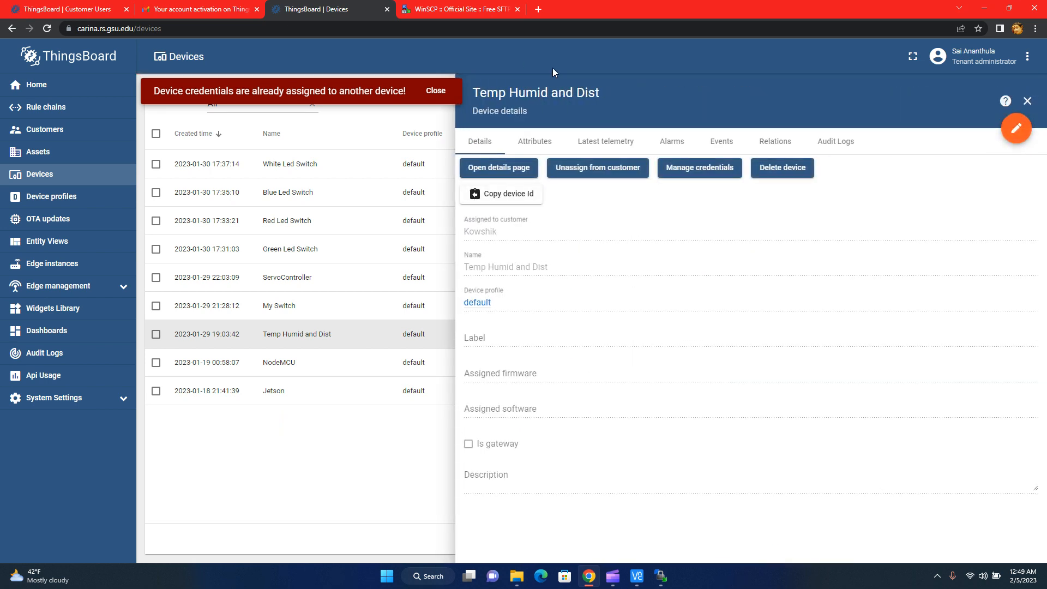
left_click(703, 167)
scroll(508, 306, "down", 2)
scroll(501, 304, "up", 3)
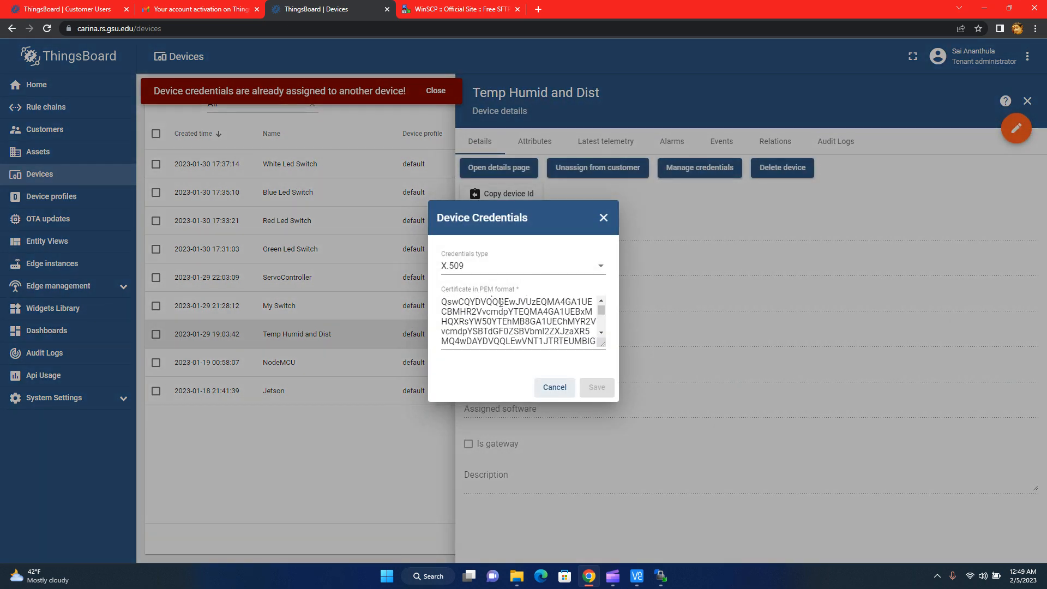
scroll(501, 303, "down", 13)
scroll(501, 304, "up", 14)
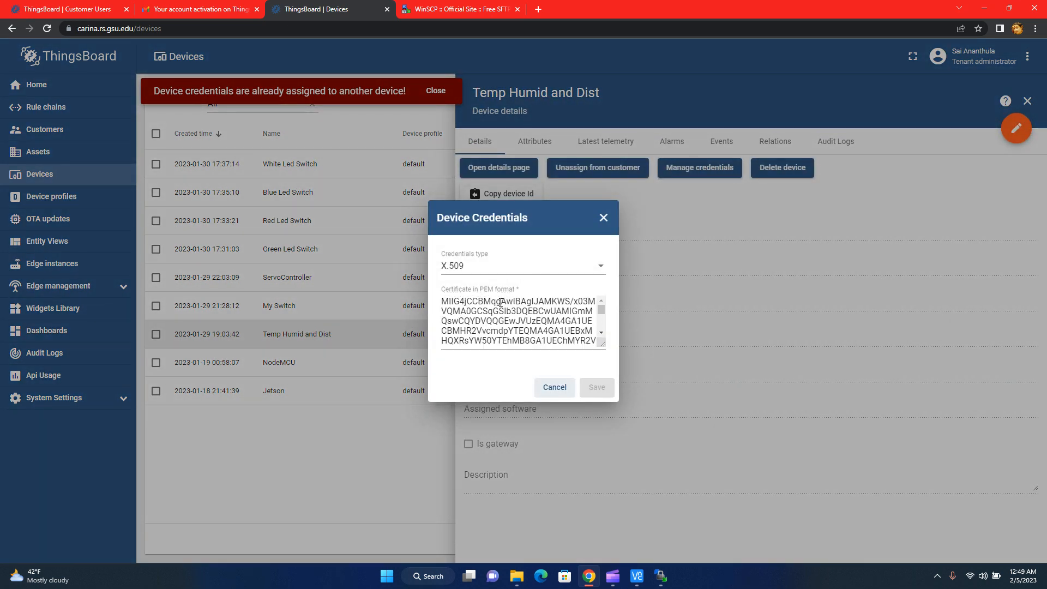
left_click(549, 395)
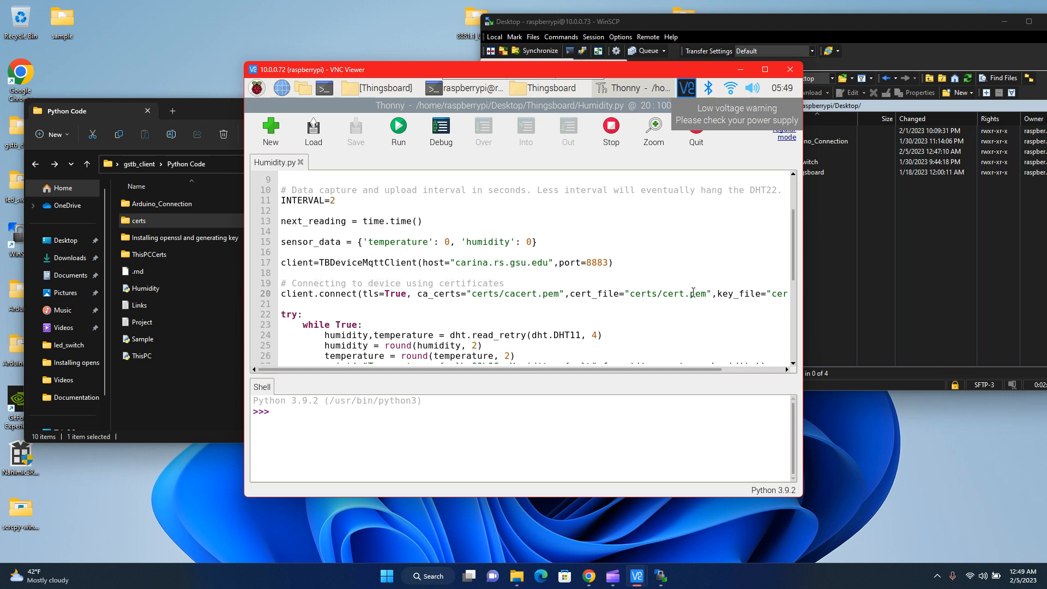
Examine the DHT11 reading, rounding, send_telemetry and sleep interval lines of Humidity.py in Thonny on the Raspberry Pi
scroll(462, 329, "down", 2)
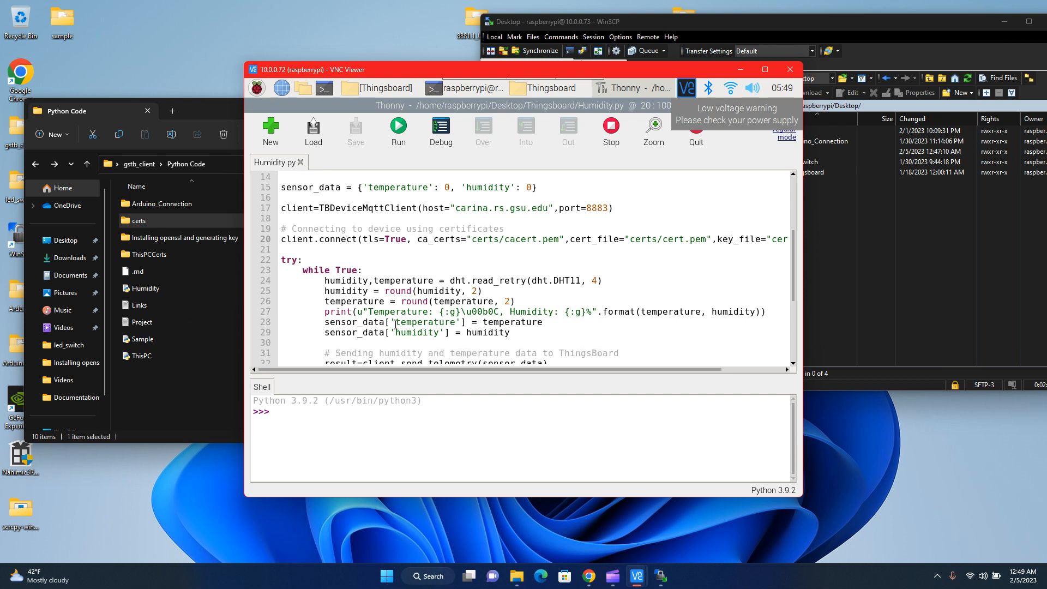
scroll(396, 326, "down", 1)
double_click(460, 253)
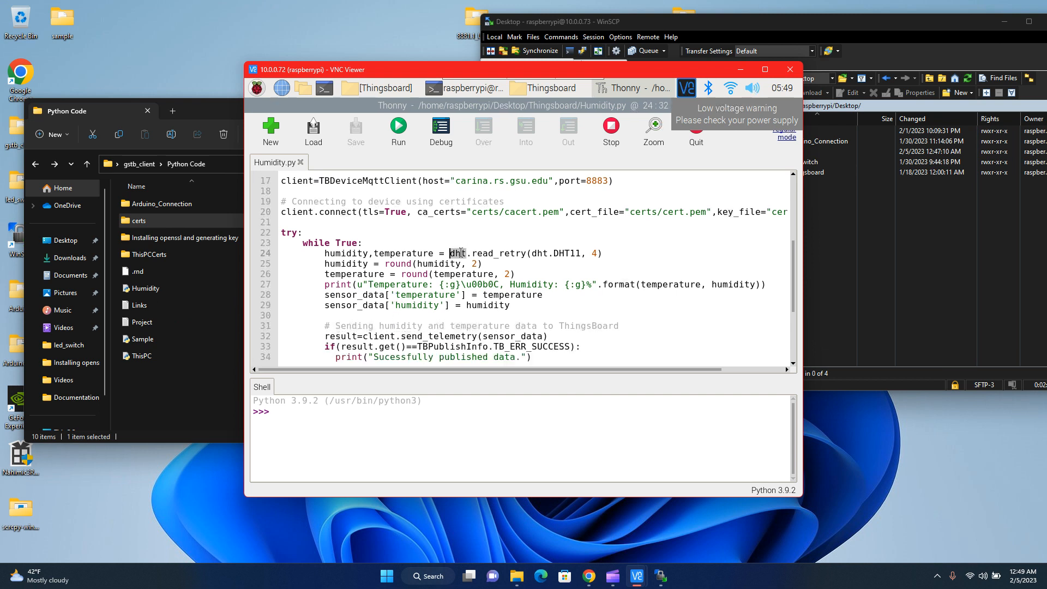
left_click(595, 254)
scroll(370, 286, "down", 3)
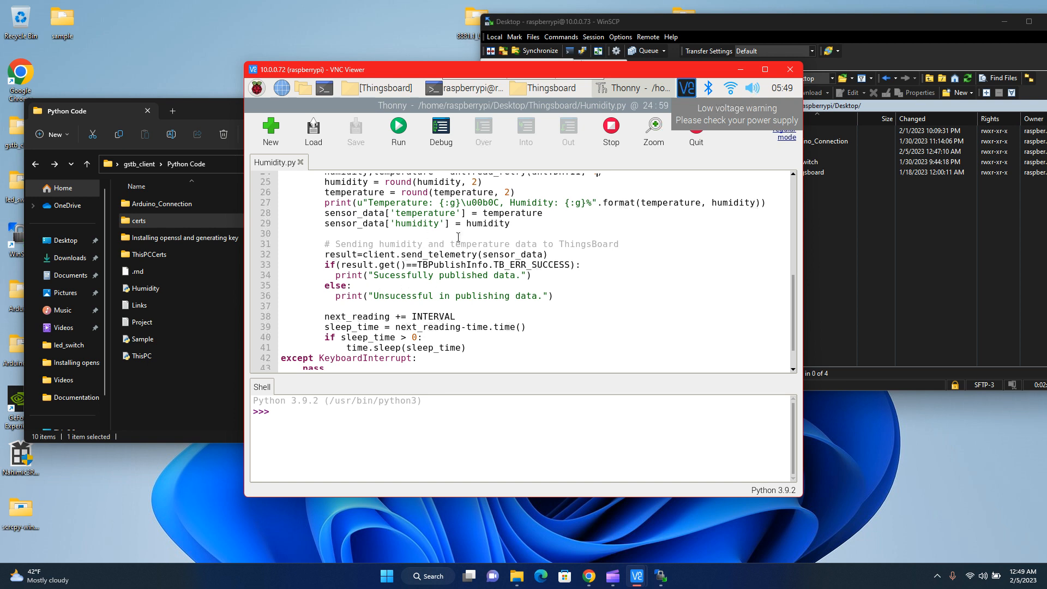
scroll(447, 237, "down", 1)
scroll(447, 238, "up", 3)
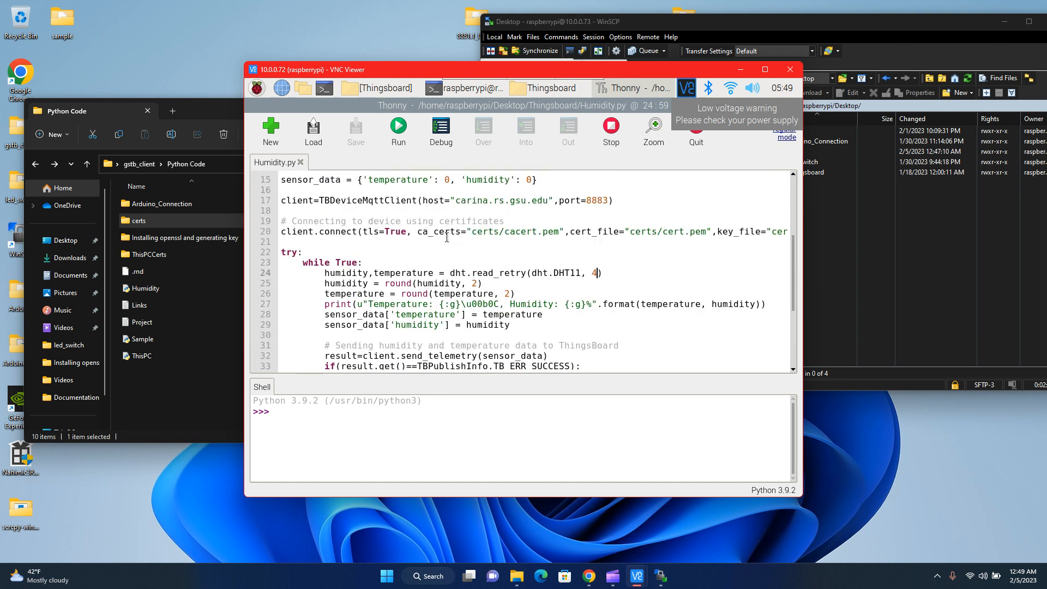
Run Humidity.py in Thonny and look over the DHT11 read_retry line while it executes
left_click(398, 127)
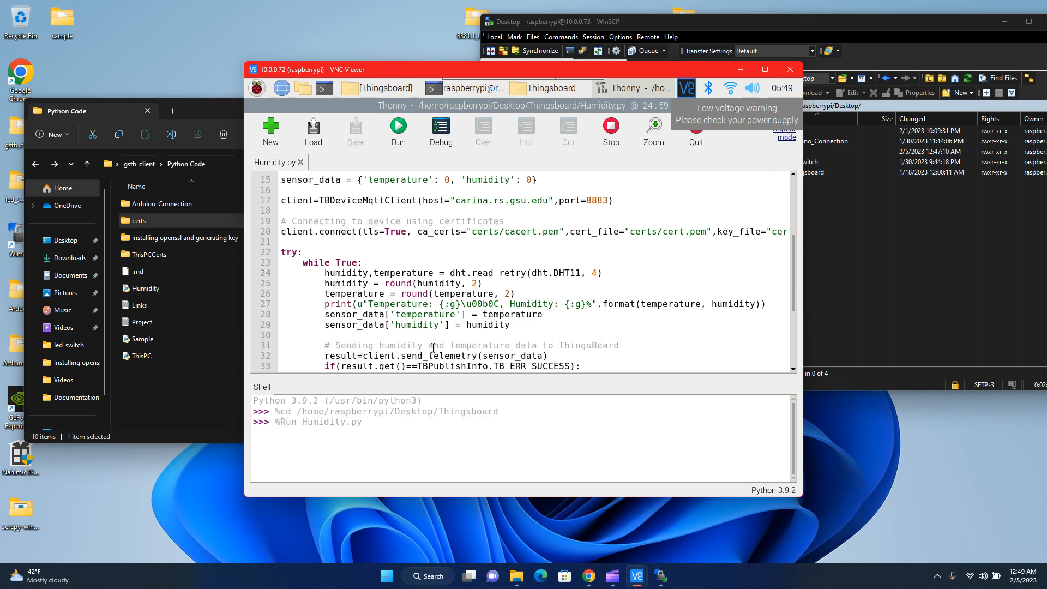
scroll(433, 348, "down", 3)
scroll(599, 217, "up", 3)
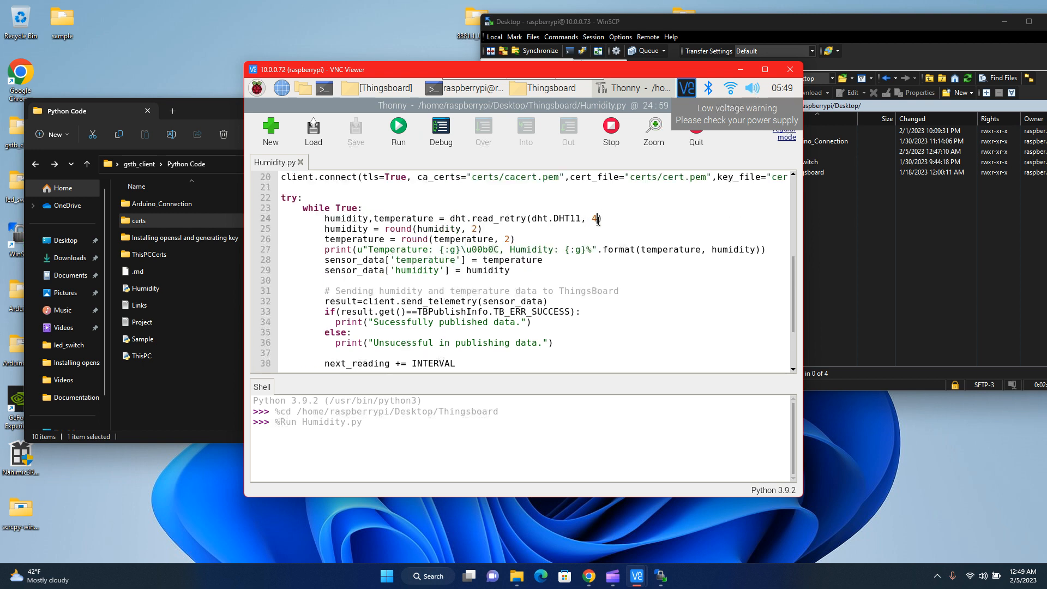
double_click(599, 220)
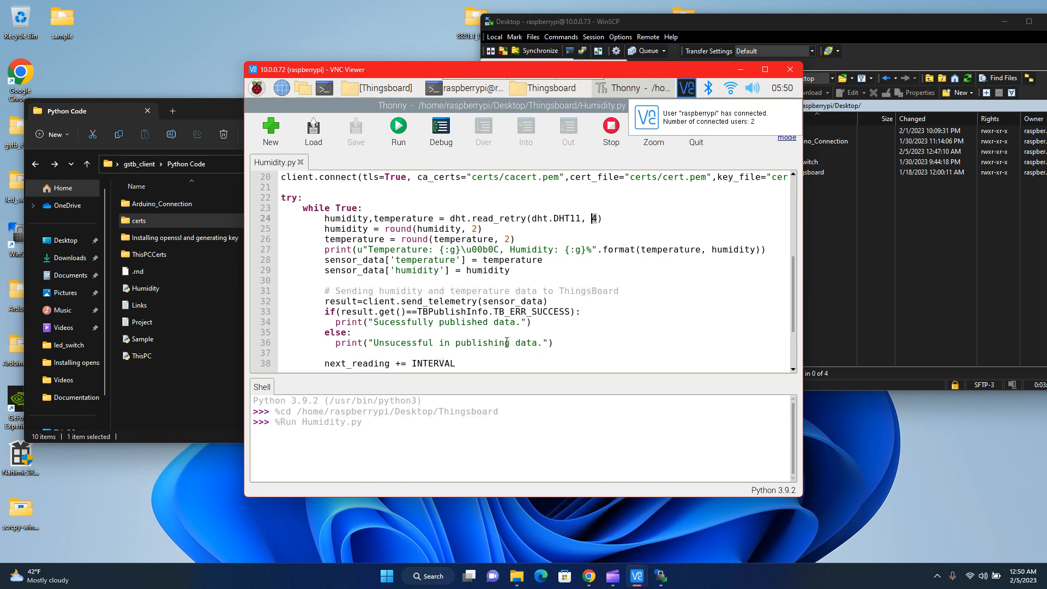
In the Raspberry Pi terminal, change to the Desktop/Thingsboard directory and run Humidity.py with python3
left_click(450, 90)
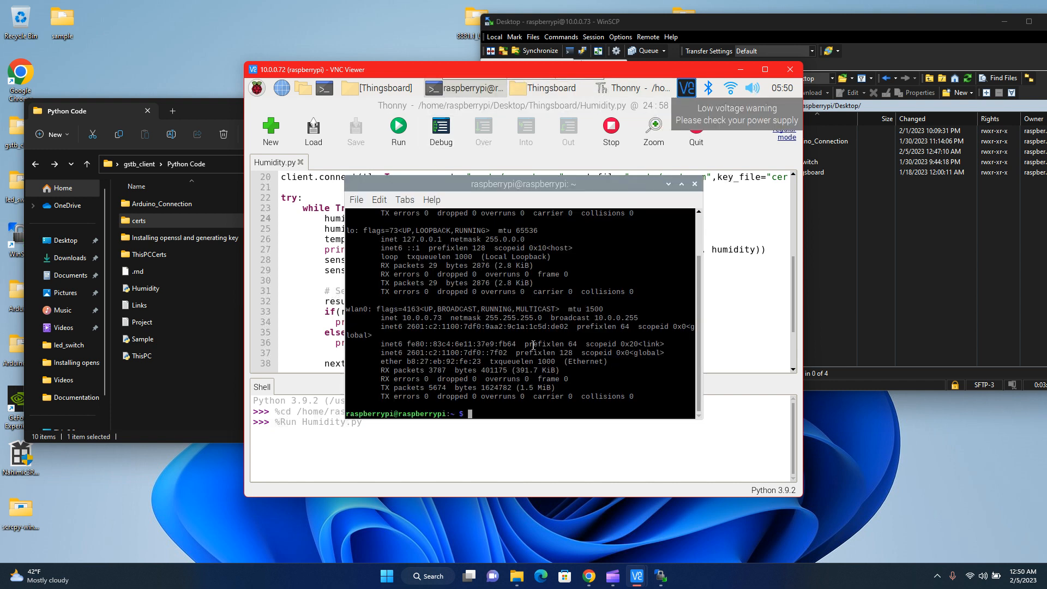
type("cd")
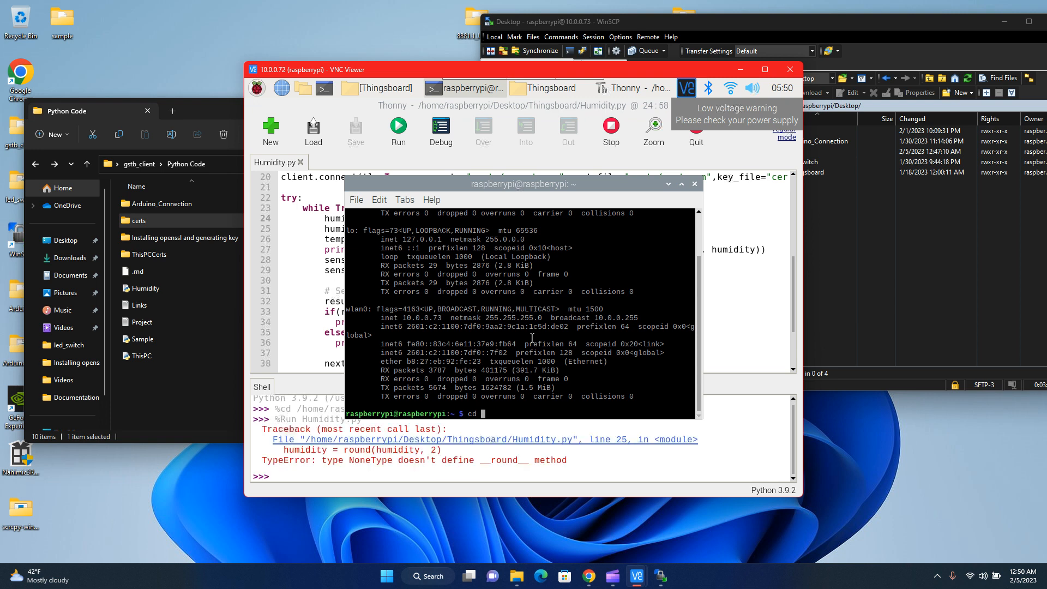
type(" Desktop")
key("Return")
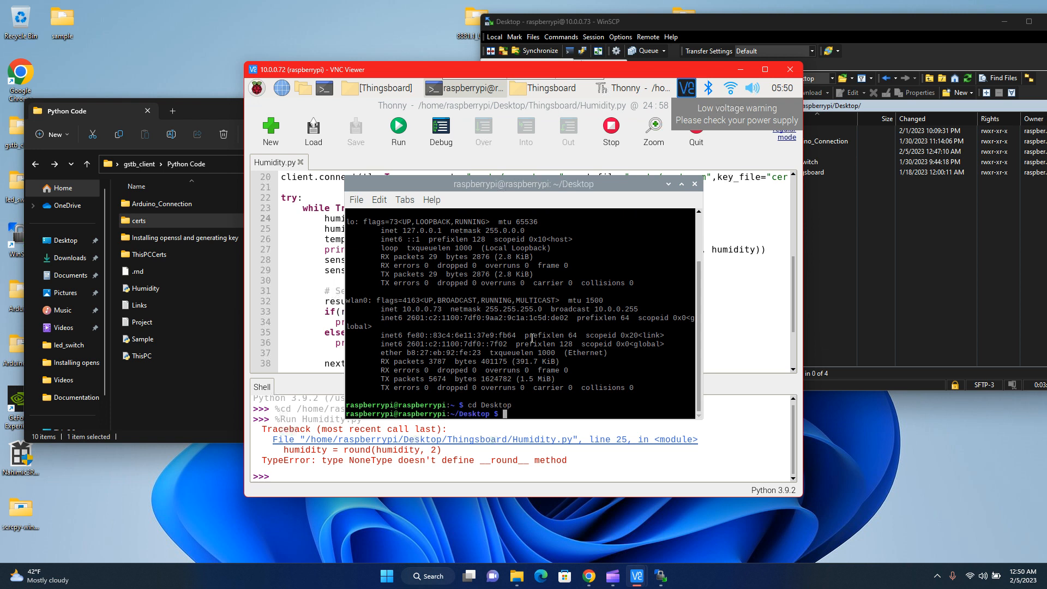
type("cd Thingsboard")
key("Return")
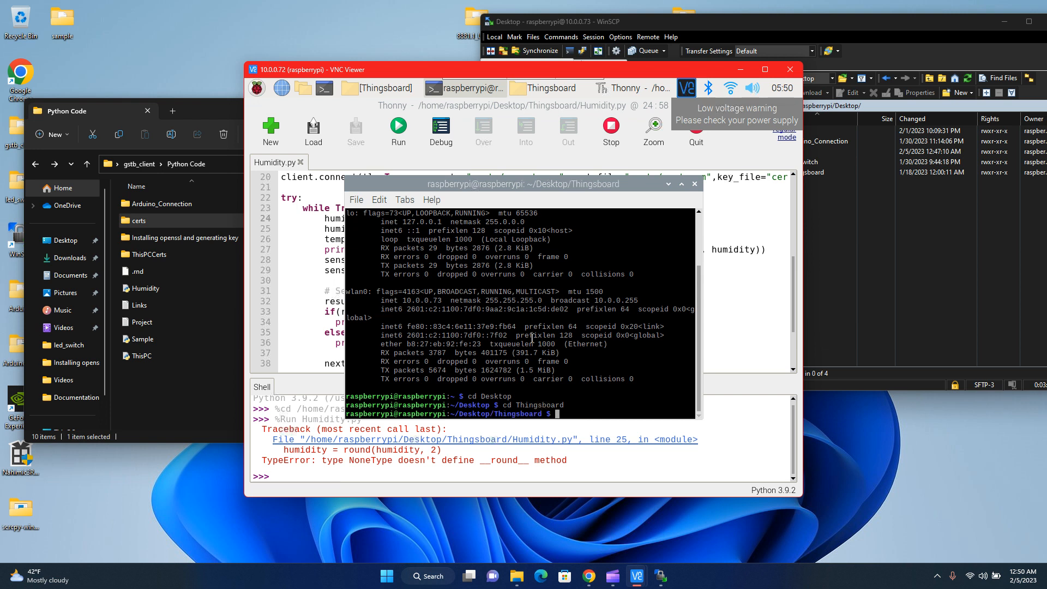
type("python3 Humidity.py")
key("Return")
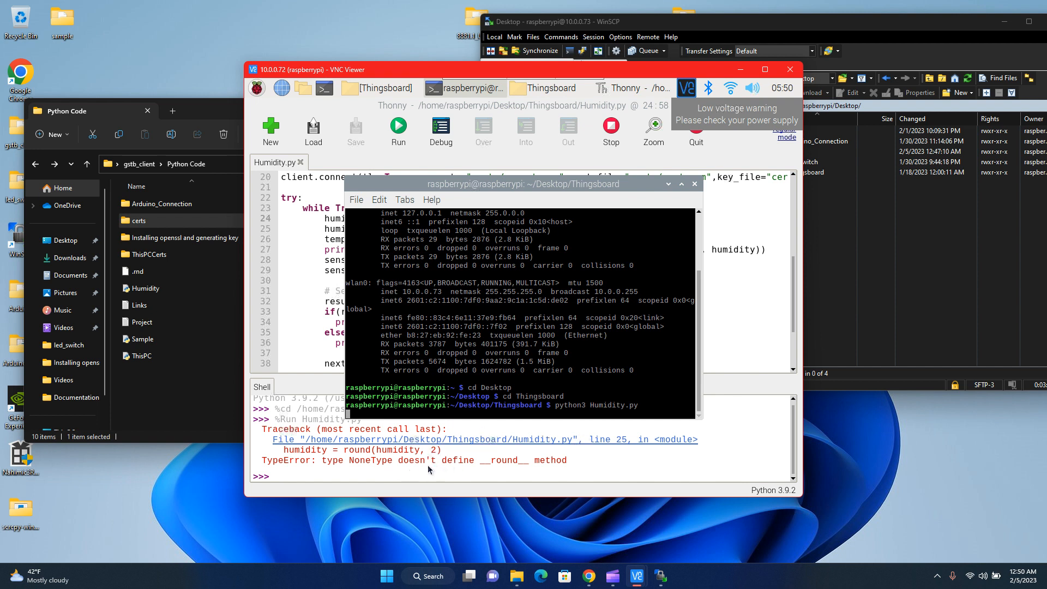
left_click(669, 185)
Comment out the DHT11 read_retry line, both round lines and the temperature and humidity print line in Humidity.py
scroll(572, 274, "down", 1)
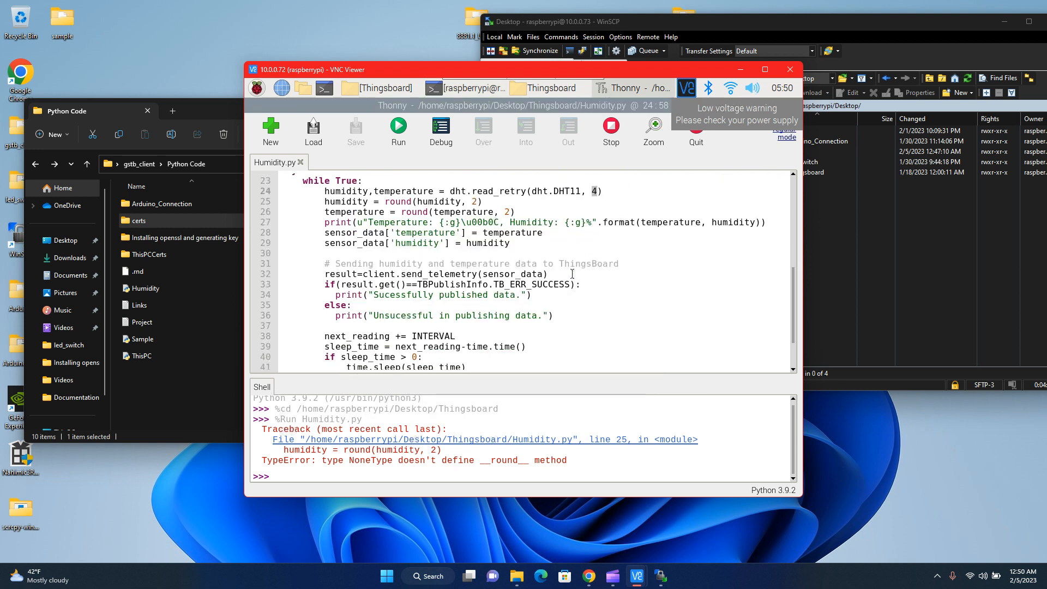
left_click(326, 190)
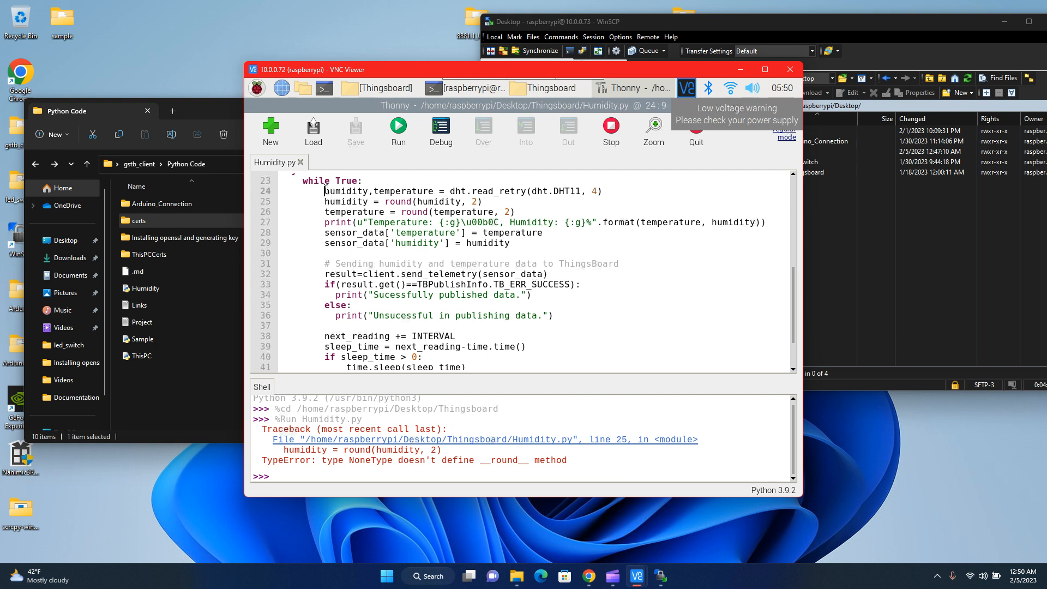
type("#")
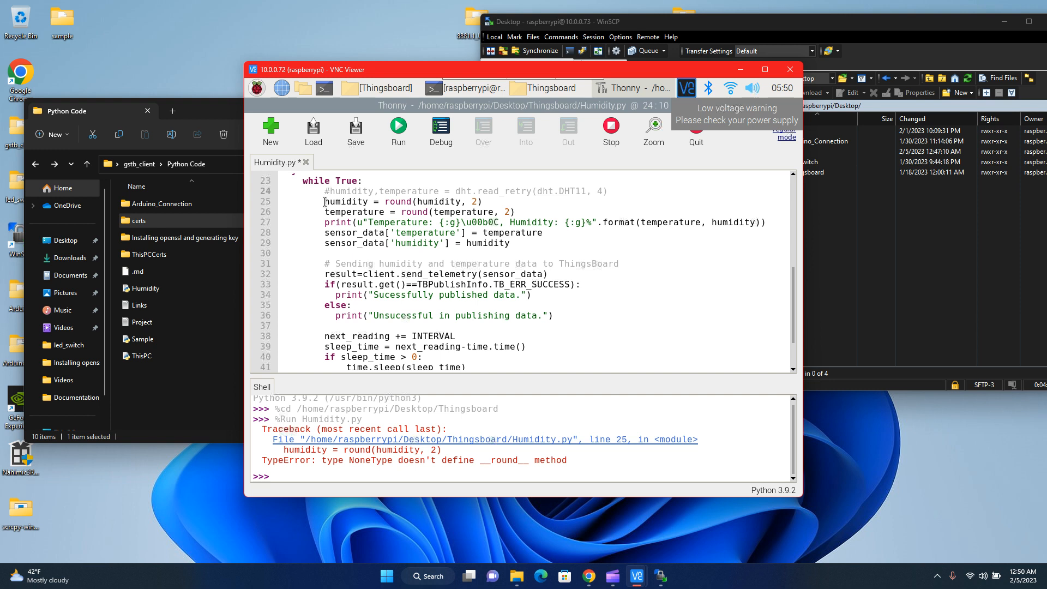
left_click(325, 202)
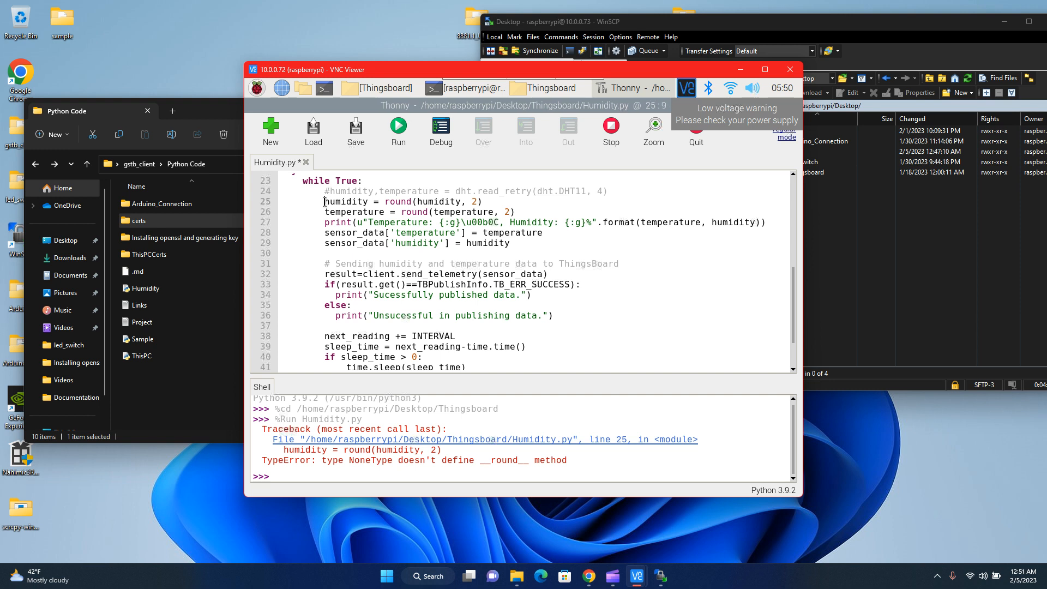
type("#")
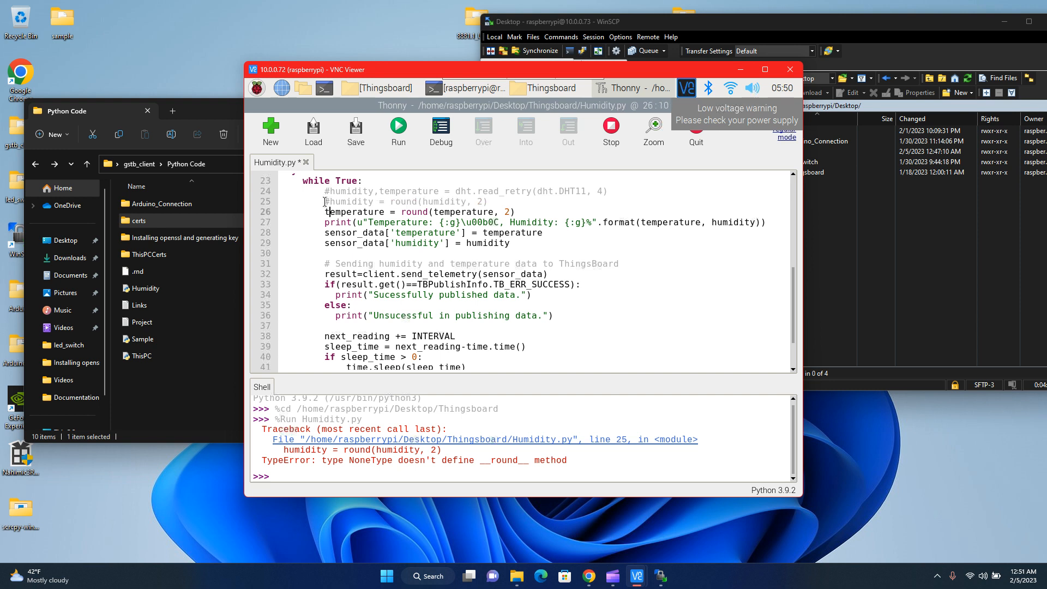
key("Left")
type("#")
key("Down")
key("Left")
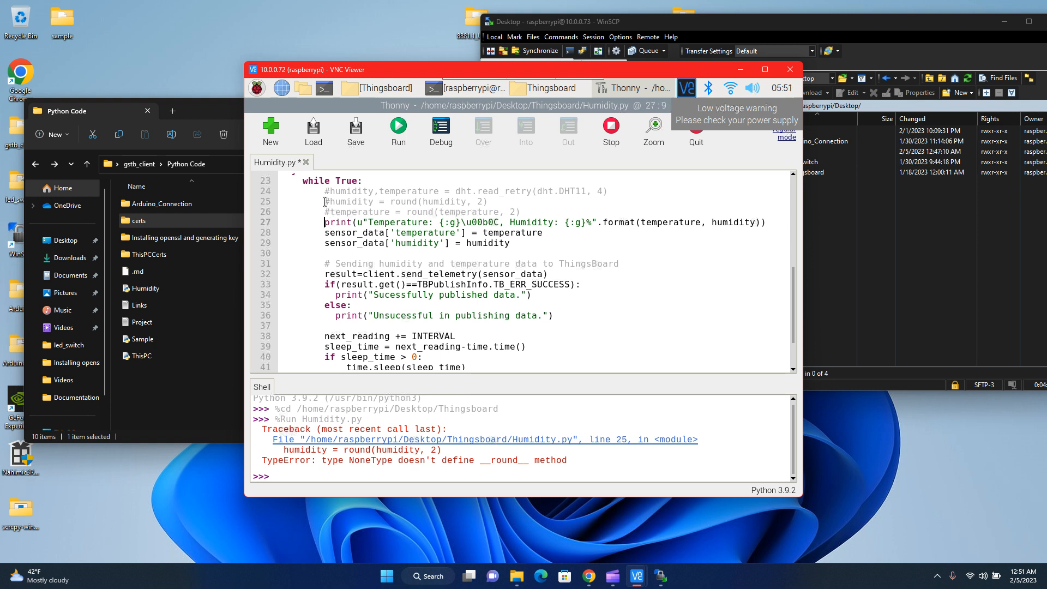
type("#")
key("Left")
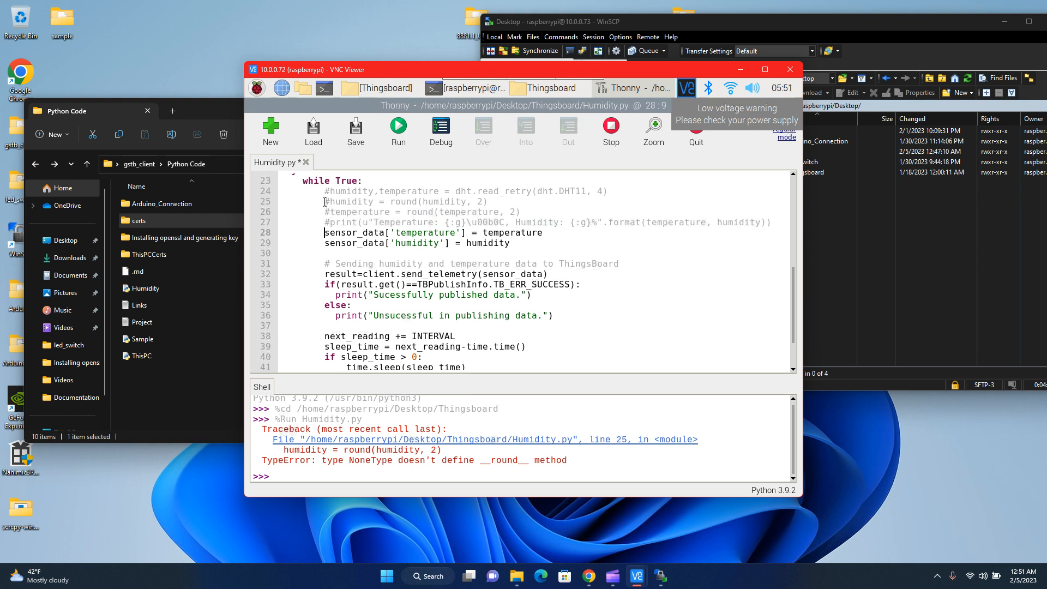
Set sensor_data['temperature'] to 10 and sensor_data['humidity'] to 5, and save Humidity.py
left_click(547, 236)
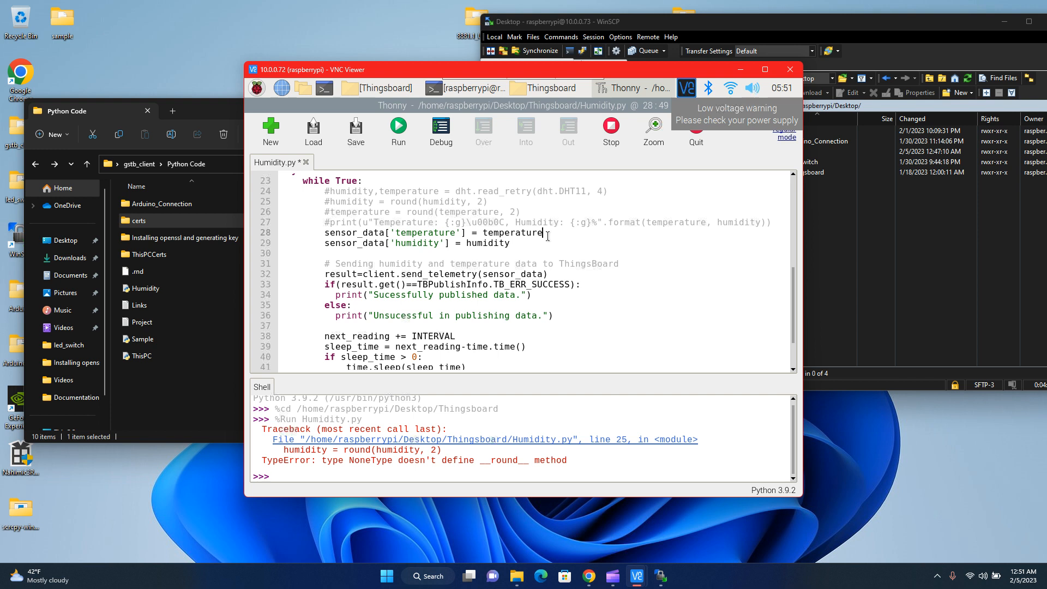
key("BackSpace")
key("BackSpace")
key("BackSpace")
key("BackSpace")
key("BackSpace")
key("BackSpace")
key("BackSpace")
key("BackSpace")
key("BackSpace")
key("BackSpace")
key("BackSpace")
type("10")
key("BackSpace")
key("BackSpace")
key("BackSpace")
key("BackSpace")
key("BackSpace")
key("BackSpace")
key("BackSpace")
key("BackSpace")
key("BackSpace")
type("5")
key("ctrl+s")
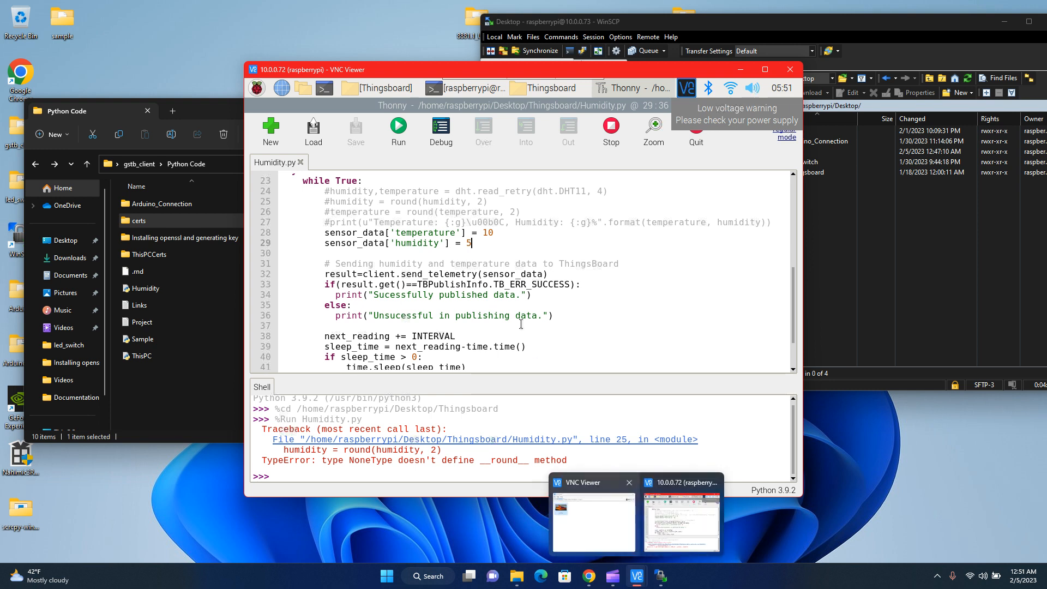
Rerun Humidity.py with python3 in the Raspberry Pi terminal, then return to the script in Thonny
left_click(469, 88)
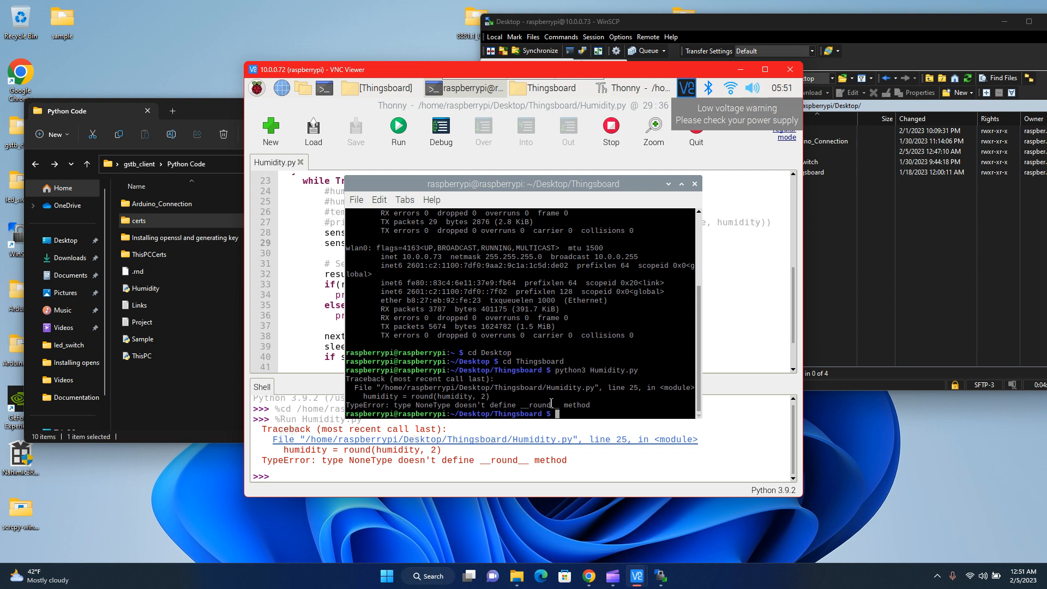
key("Up")
key("Return")
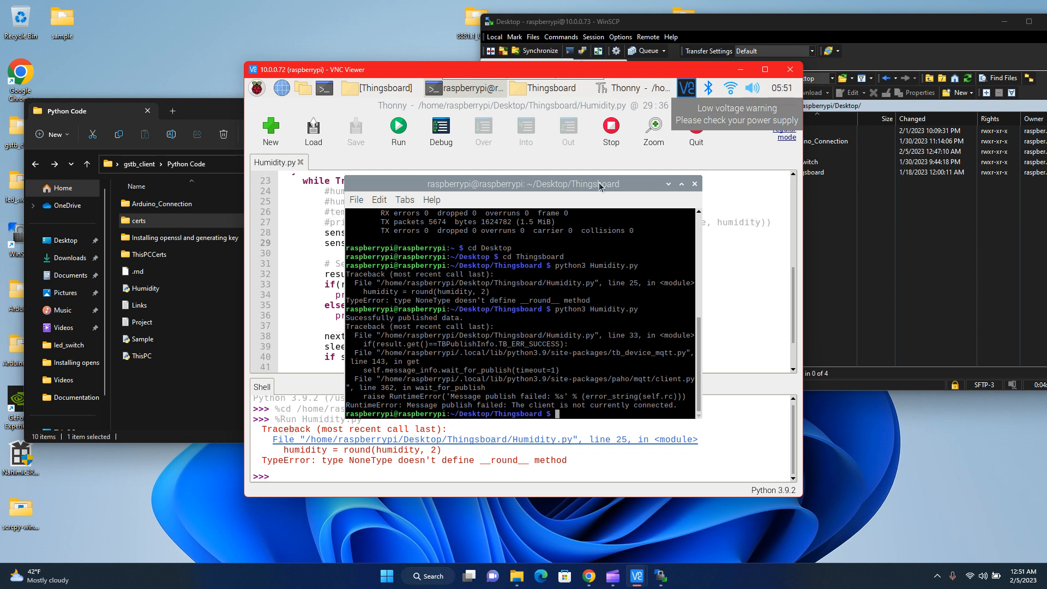
left_click(669, 185)
scroll(486, 326, "down", 2)
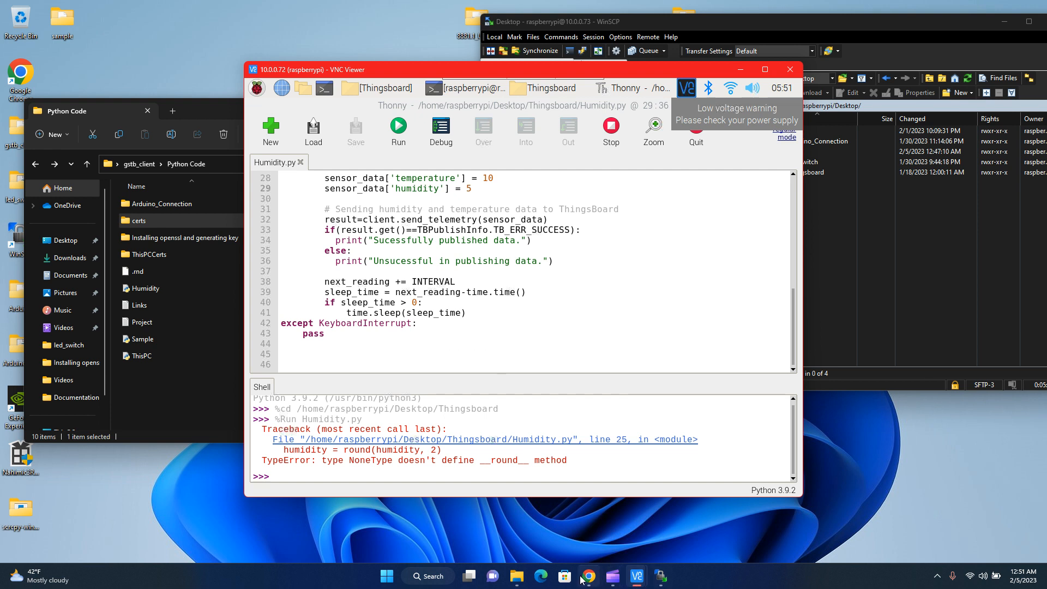
Check the latest humidity and temperature telemetry of the Temp Humid and Dist device in ThingsBoard
mouse_move(588, 576)
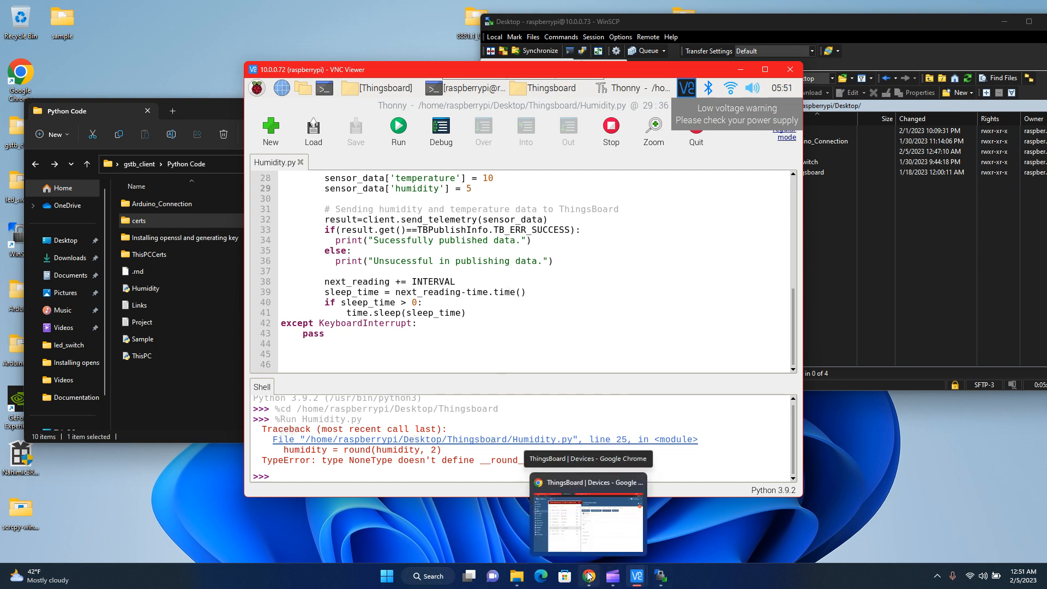
left_click(588, 576)
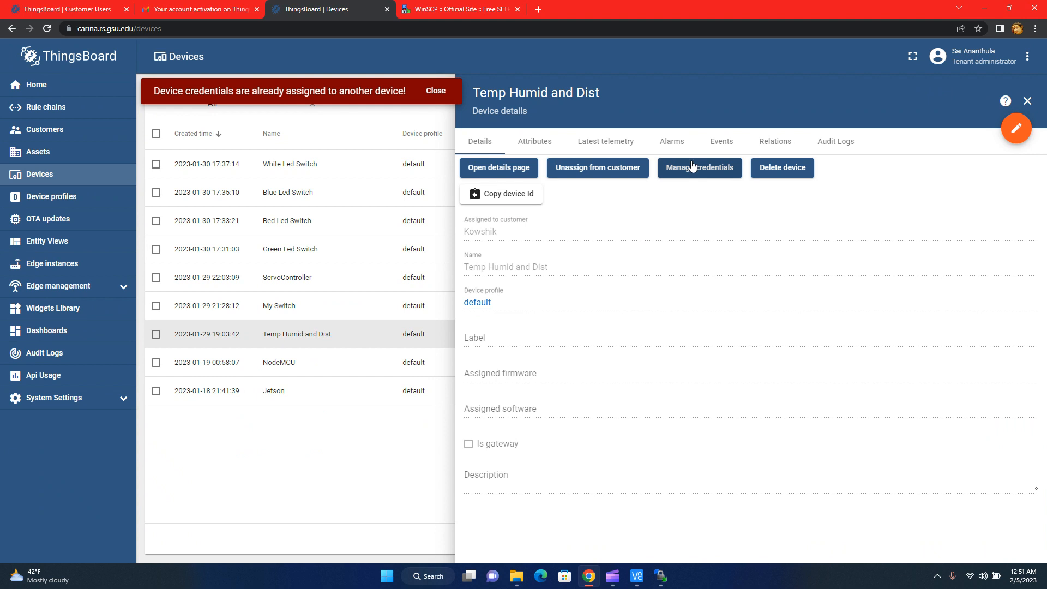
left_click(603, 140)
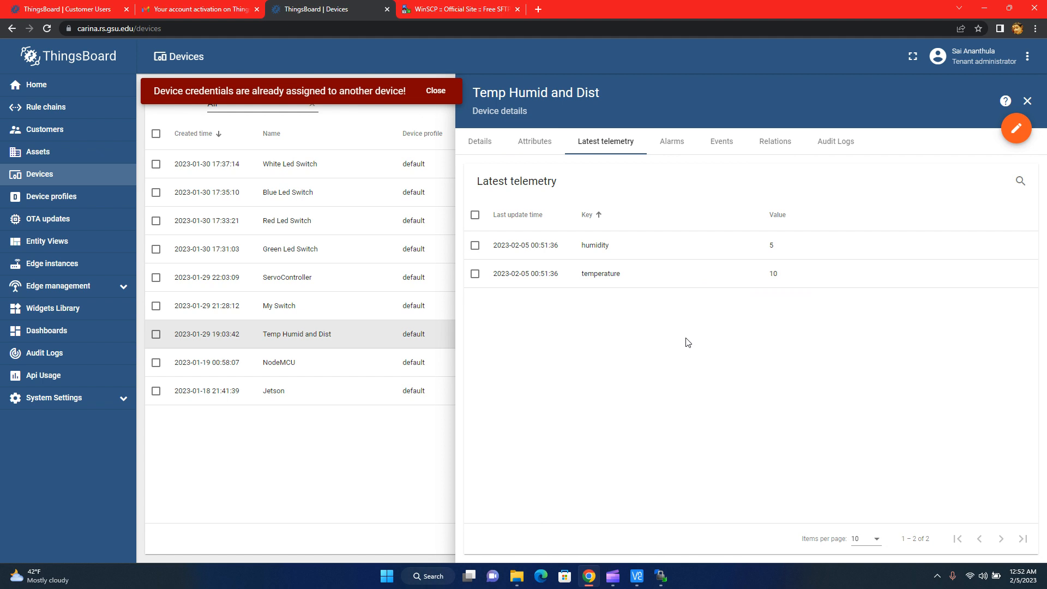
mouse_move(635, 577)
left_click(981, 7)
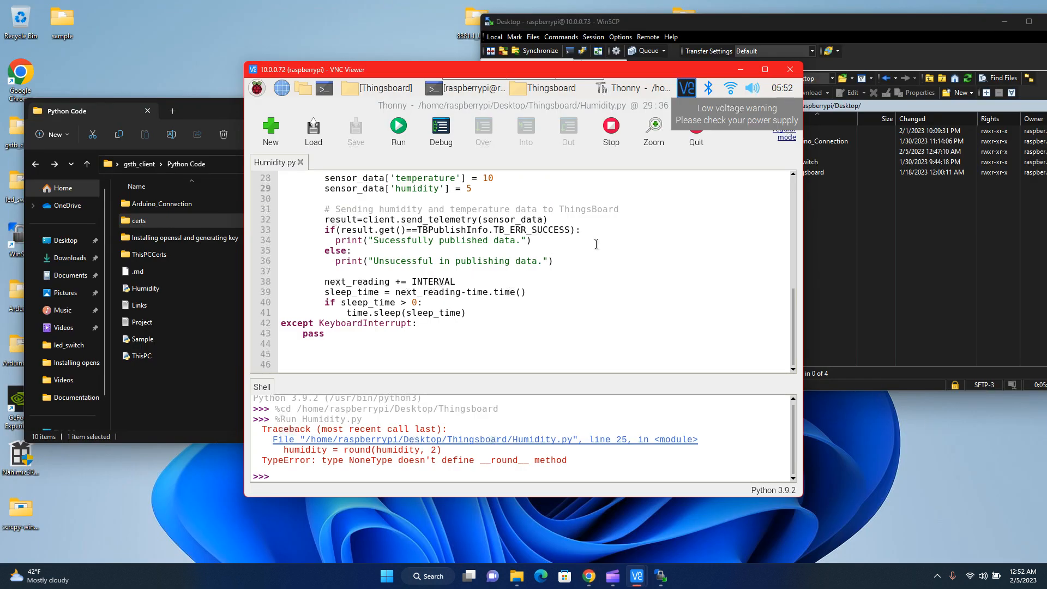
Set sensor_data['humidity'] to 50 in Humidity.py on the Raspberry Pi
scroll(509, 301, "up", 2)
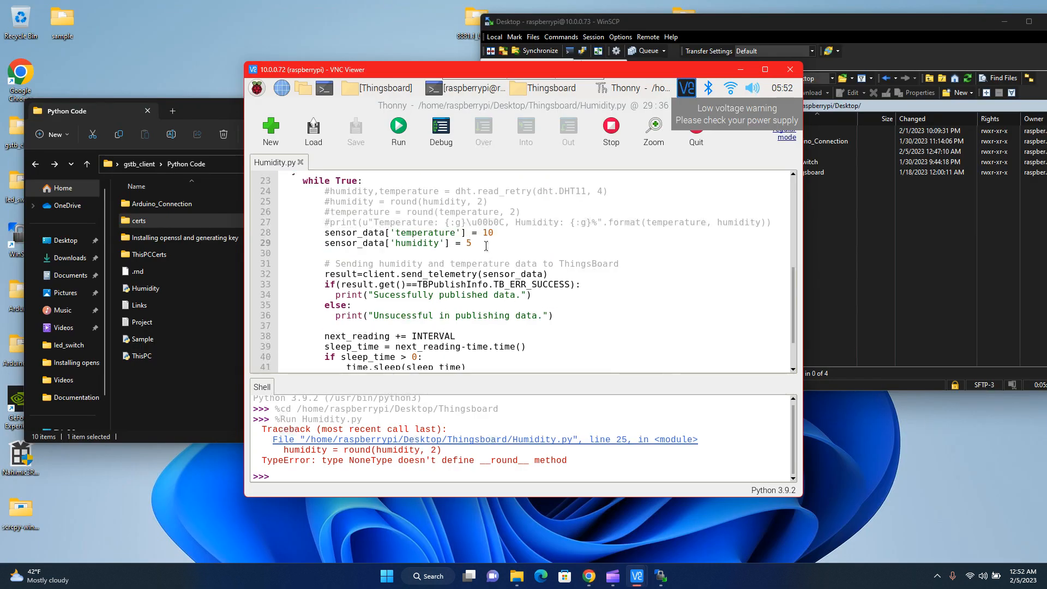
left_click(486, 246)
type("0")
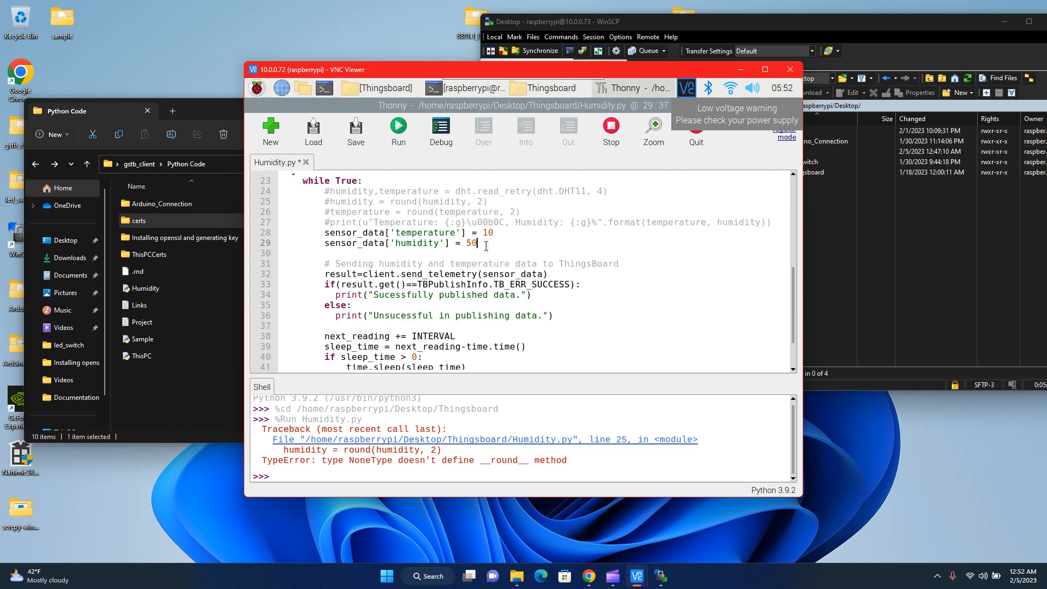
Set sensor_data['temperature'] to 100 in Humidity.py and save the script
left_click(510, 231)
type("0")
key("ctrl+s")
Rerun Humidity.py with python3 in the Raspberry Pi terminal to publish the edited test values
left_click(464, 87)
key("Up")
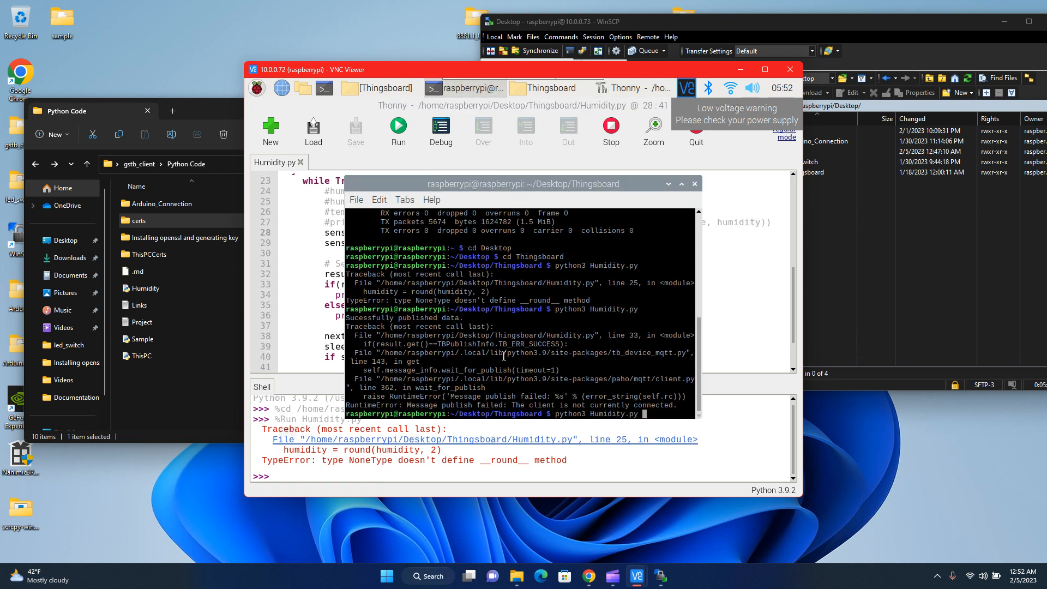
key("Return")
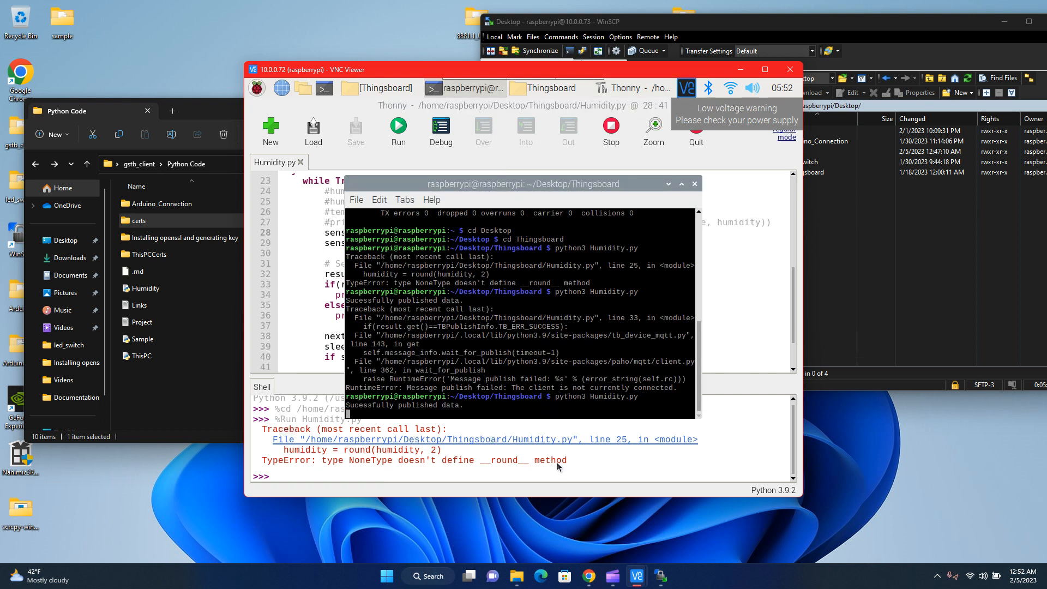
Switch to ThingsBoard in Chrome and open the Raspberry Temp and Humidity dashboard to examine its temperature and humidity line chart
left_click(595, 577)
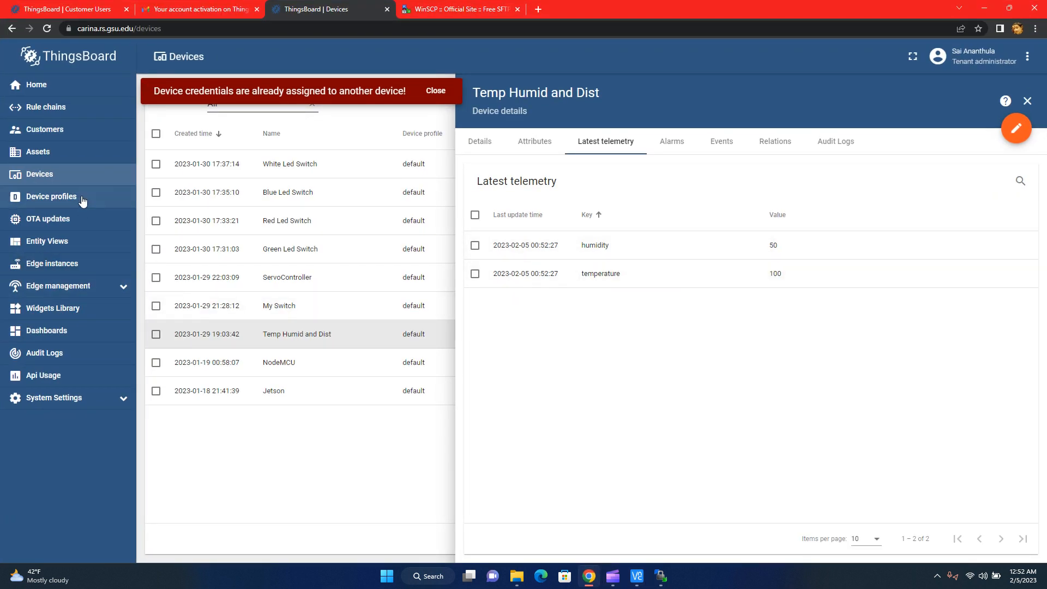
left_click(71, 334)
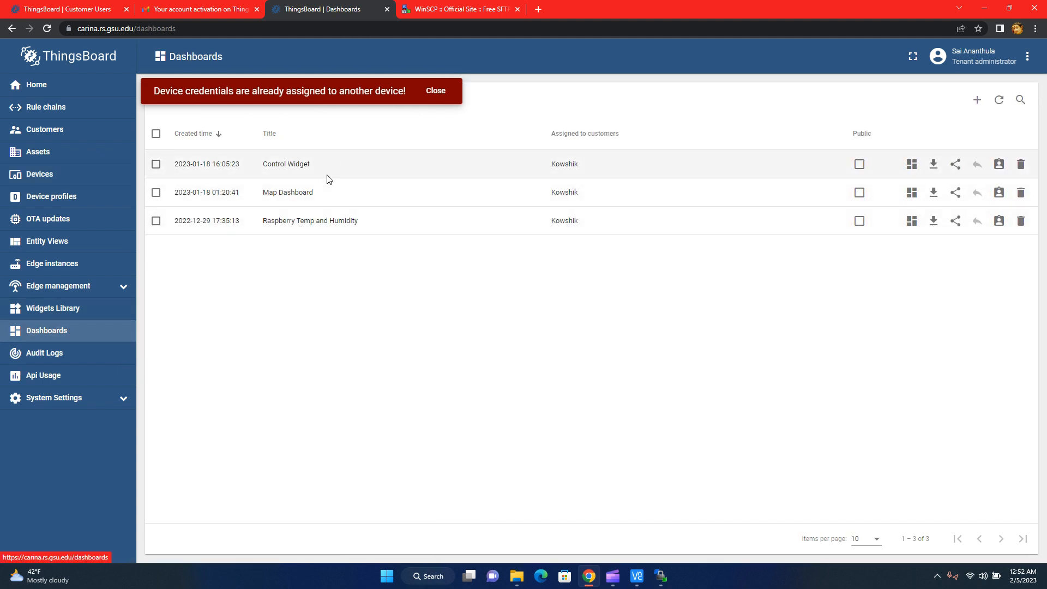
left_click(321, 220)
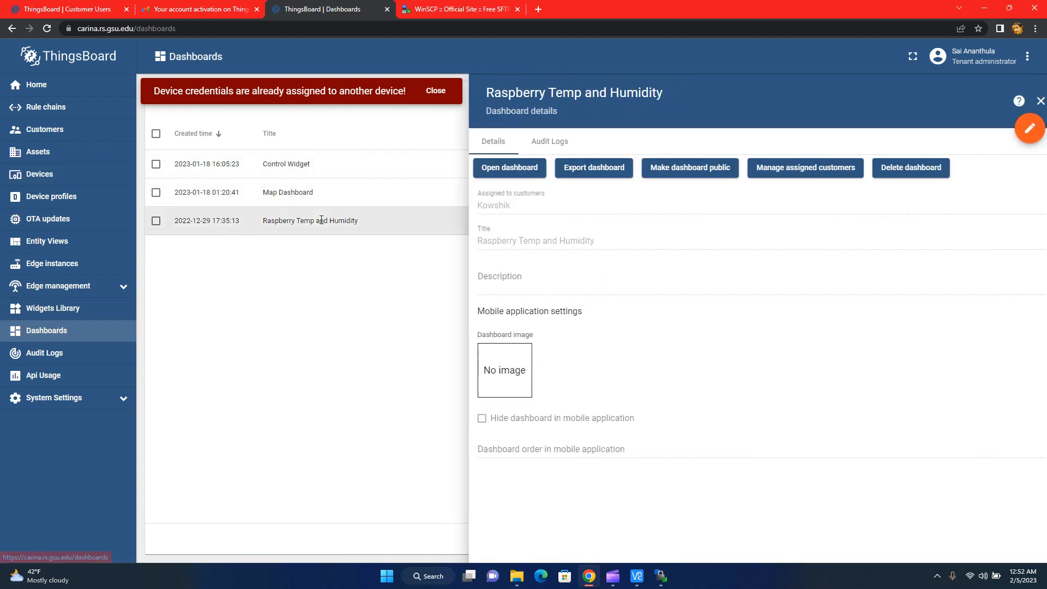
left_click(491, 163)
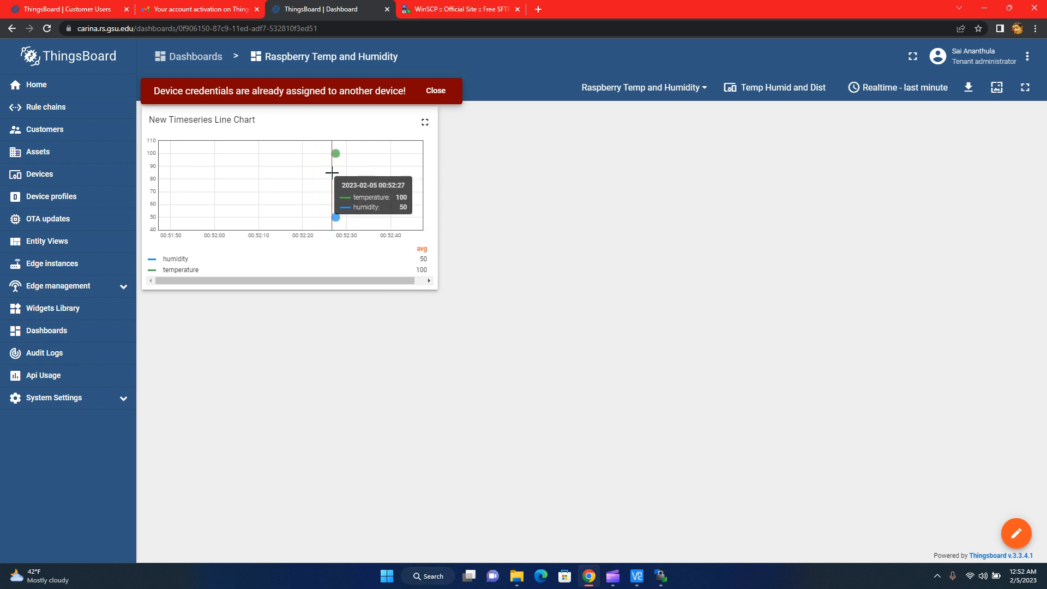
Return to Humidity.py in Thonny and replace the fixed test values of sensor_data with the temperature and humidity variables
left_click(984, 8)
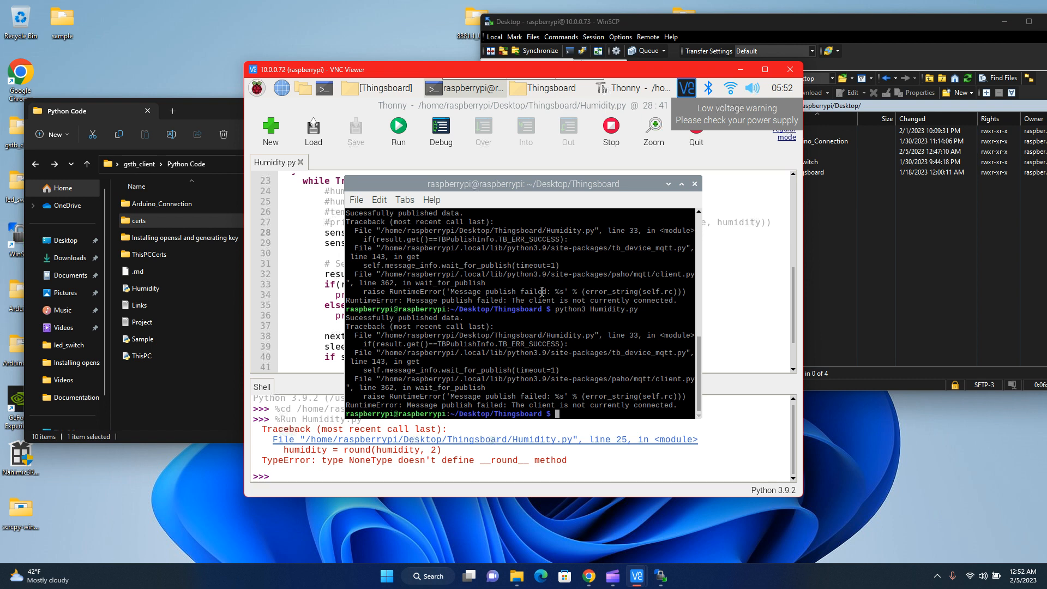
left_click(668, 185)
scroll(566, 285, "up", 2)
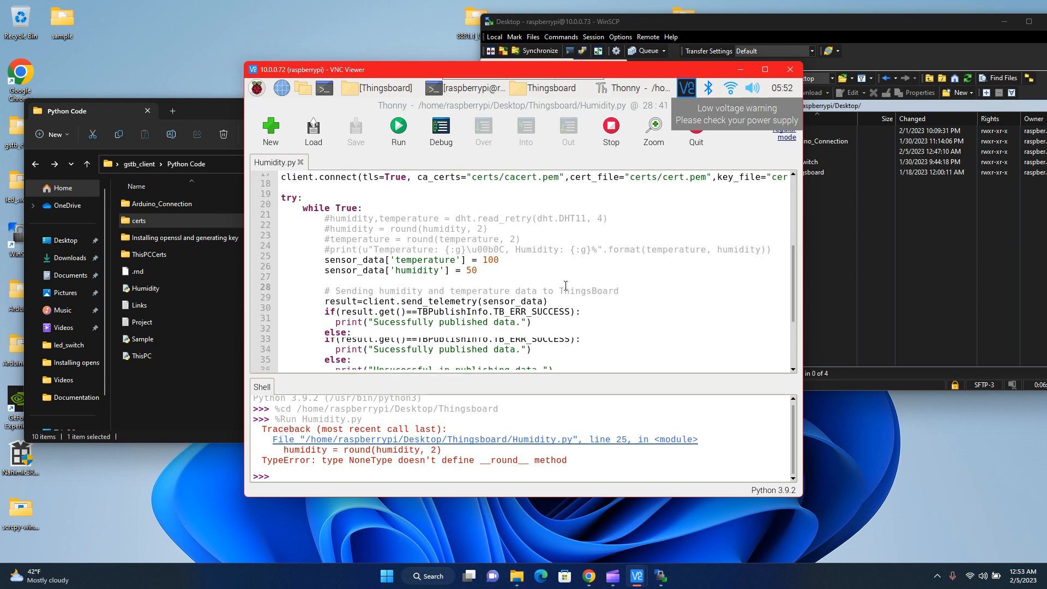
scroll(566, 286, "down", 3)
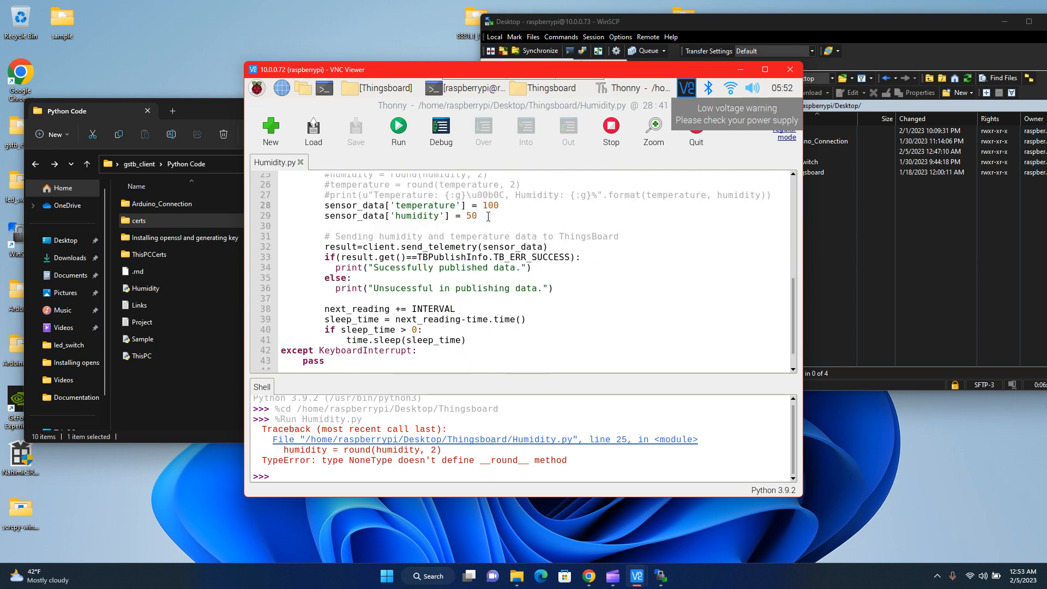
scroll(489, 216, "up", 3)
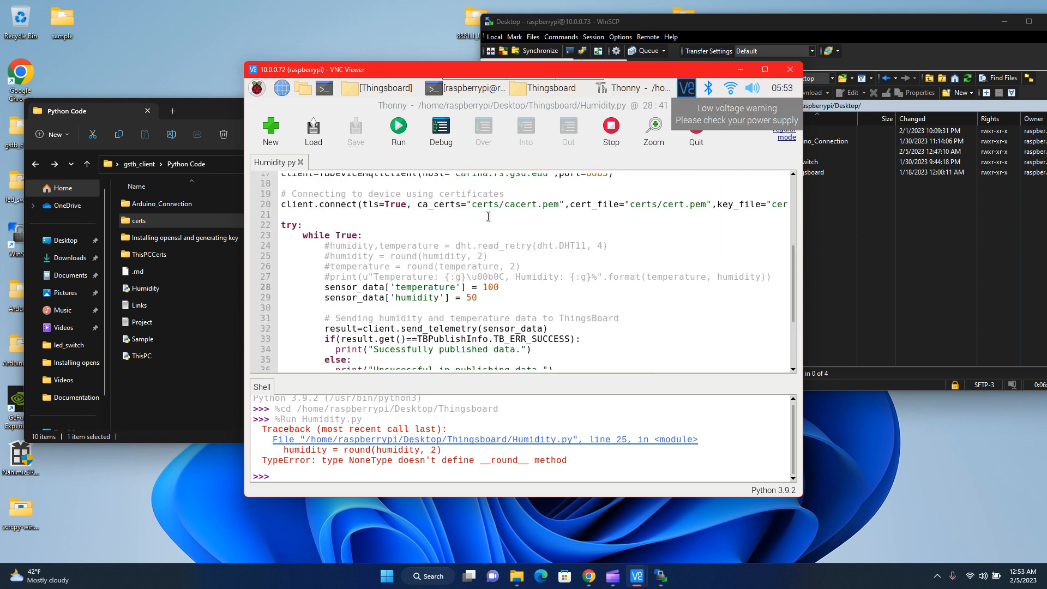
left_click(331, 276)
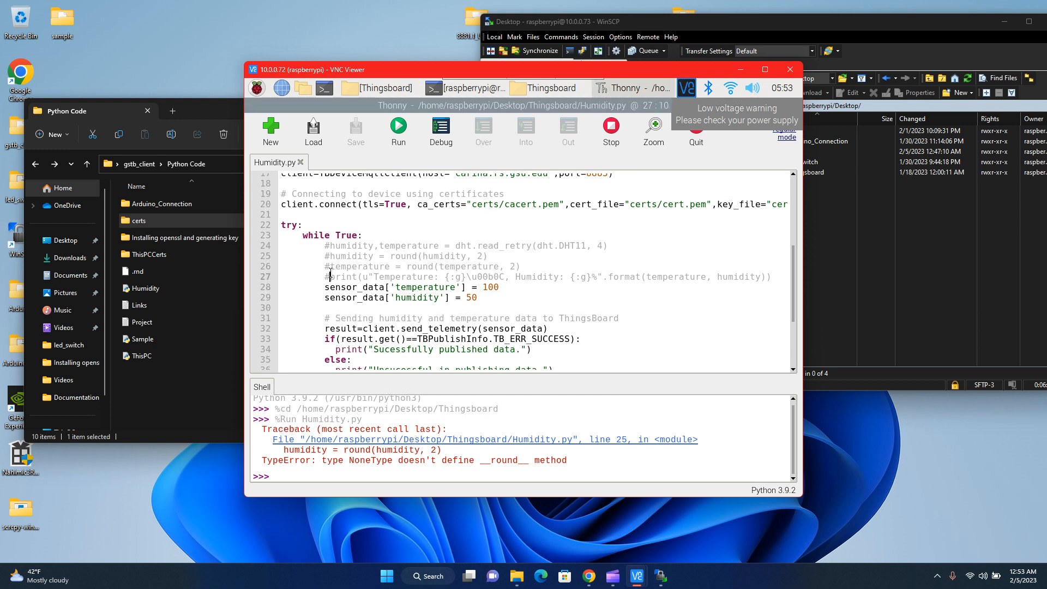
key("Down")
key("End")
key("BackSpace")
type("humidity")
key("Up")
key("BackSpace")
key("BackSpace")
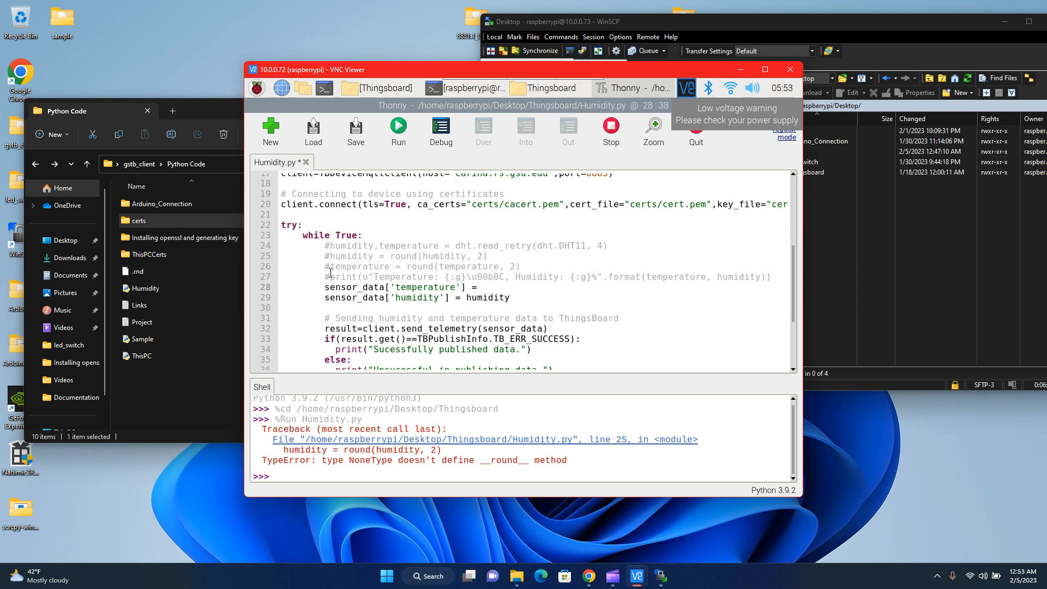
type("temperature")
Uncomment the DHT11 reading, the two rounding lines and the temperature and humidity print line in Humidity.py, and save the script
left_click(330, 272)
key("BackSpace")
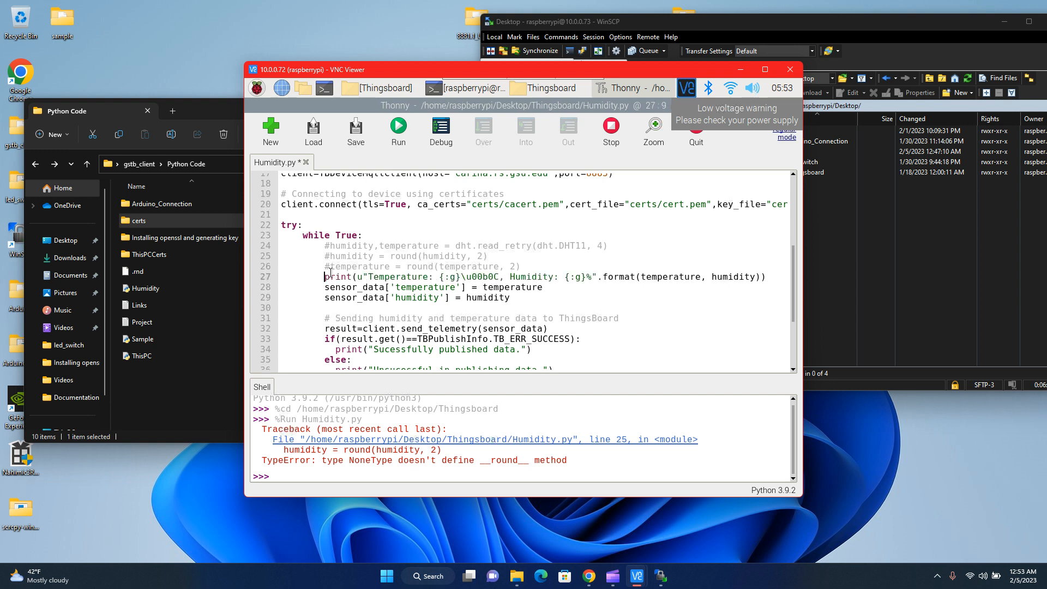
key("Up")
key("Delete")
key("Up")
key("Delete")
key("Up")
key("Delete")
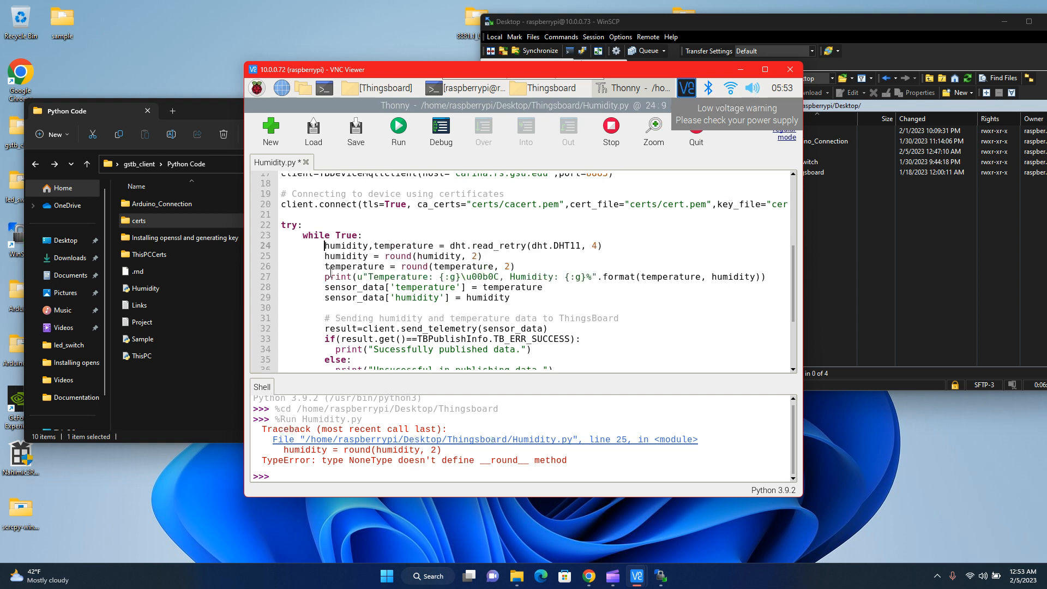
key("ctrl+s")
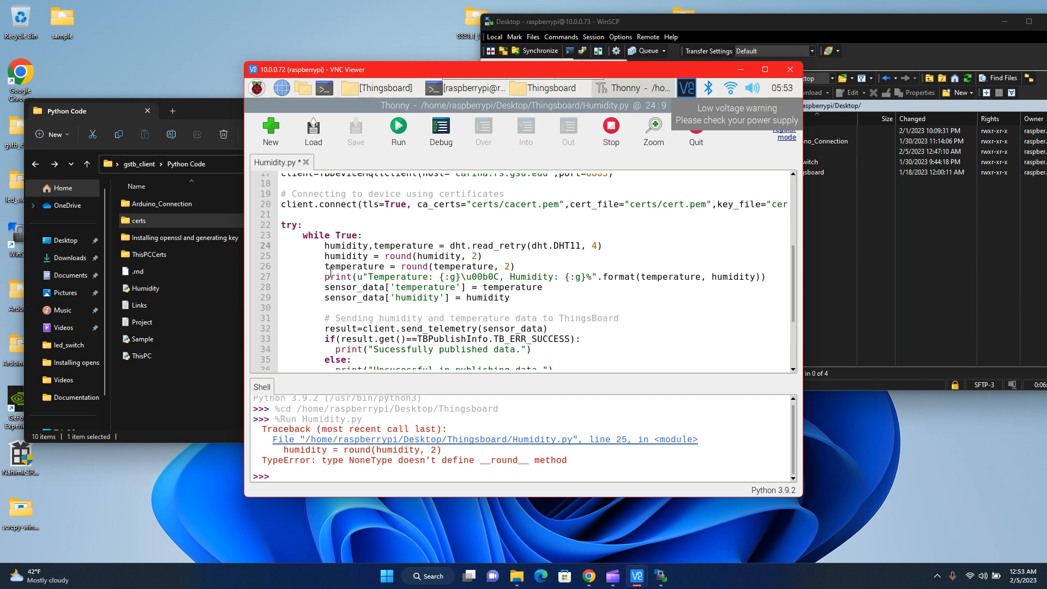